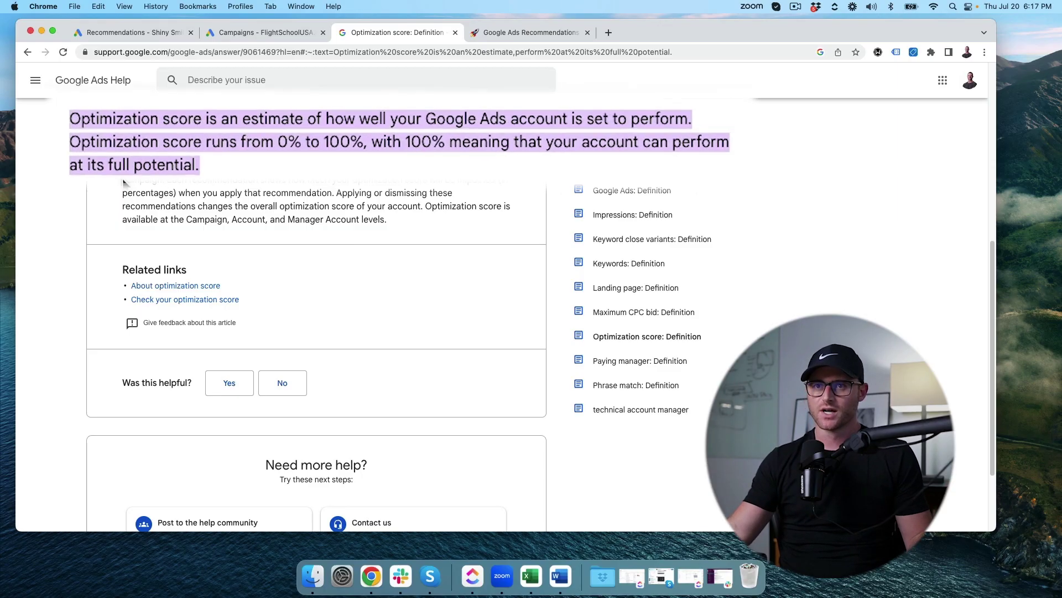
- Highlight both sentences of the optimization score definition, including the 0% to 100% range
drag(131, 126, 343, 116)
drag(600, 116, 727, 119)
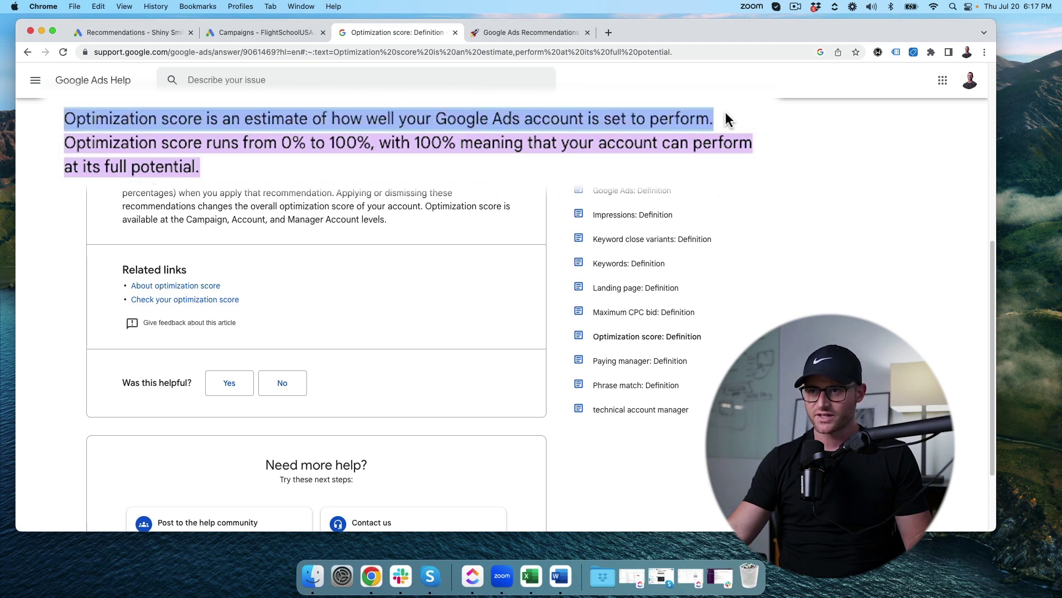
drag(55, 145, 258, 148)
drag(346, 154, 623, 166)
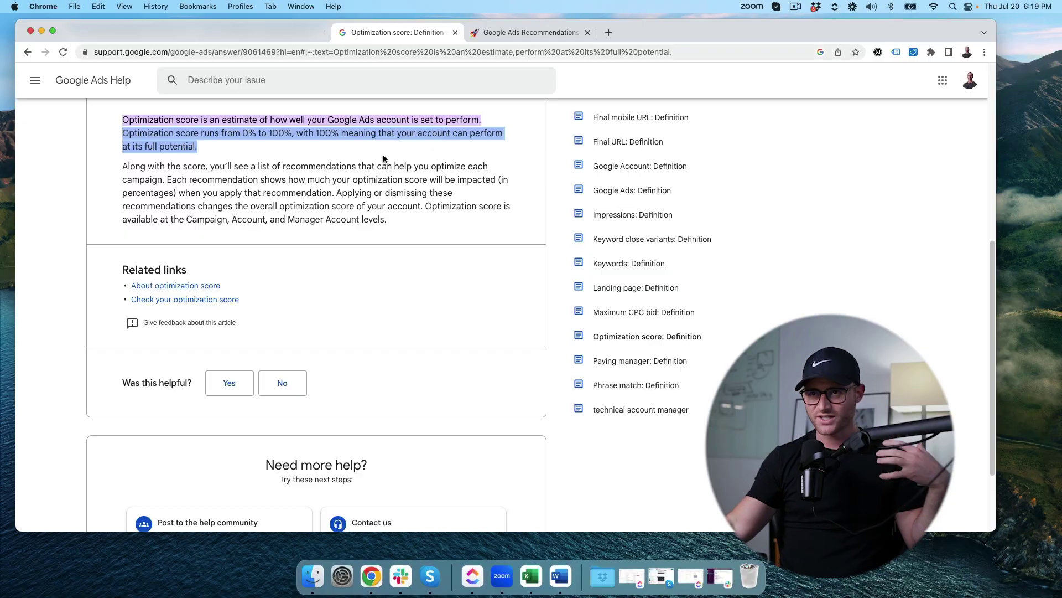
- Return to Google Ads and view the All campaigns table with scores like 65.1% for PMax | All
click(145, 40)
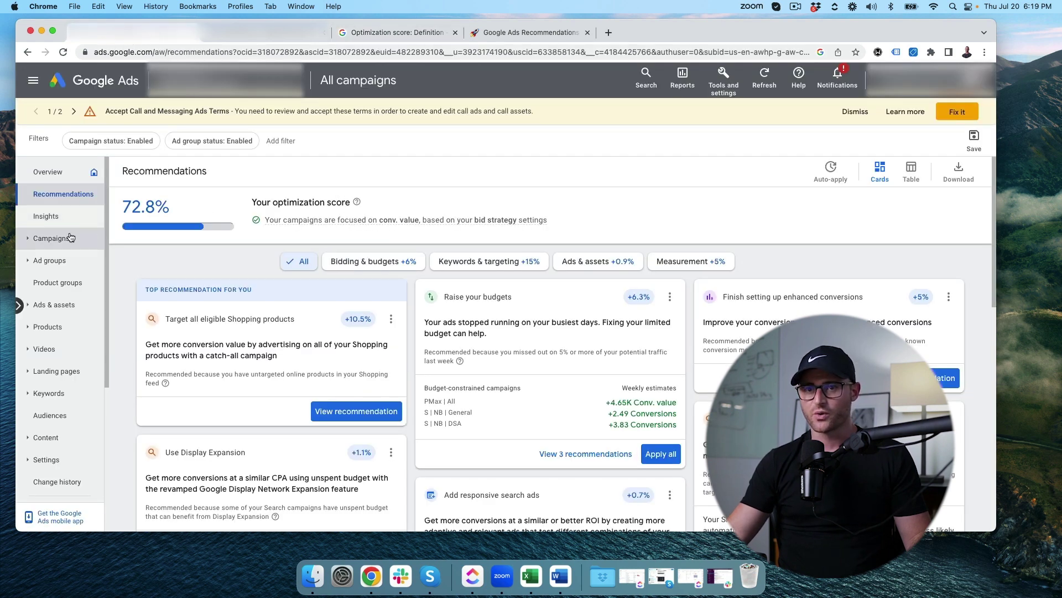
click(50, 238)
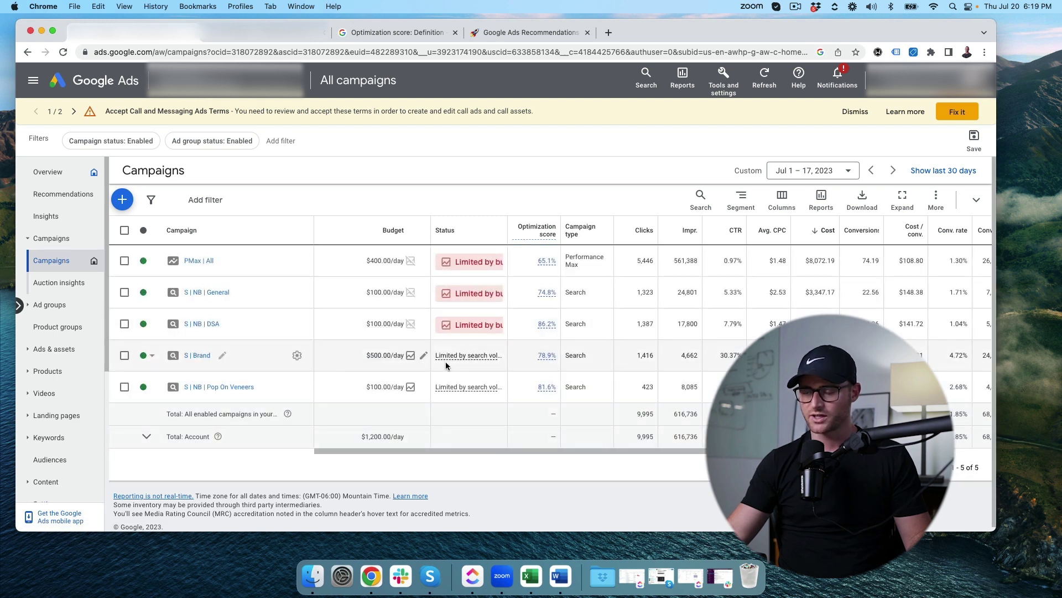
scroll(410, 486, right, 10)
scroll(410, 487, left, 10)
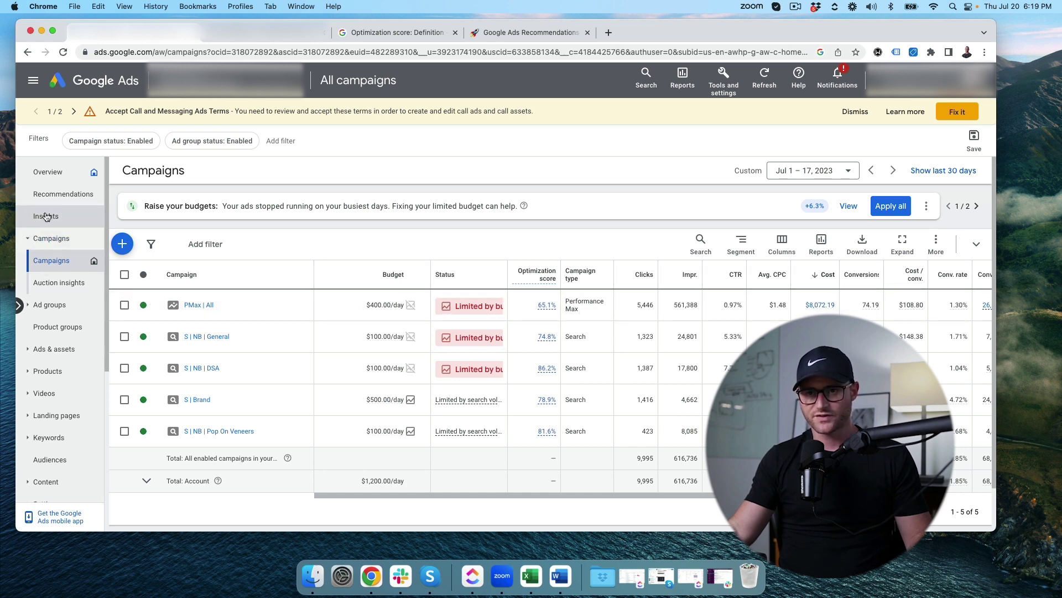
- Reopen Recommendations to review the 72.8% optimization score and its recommendation cards
click(52, 194)
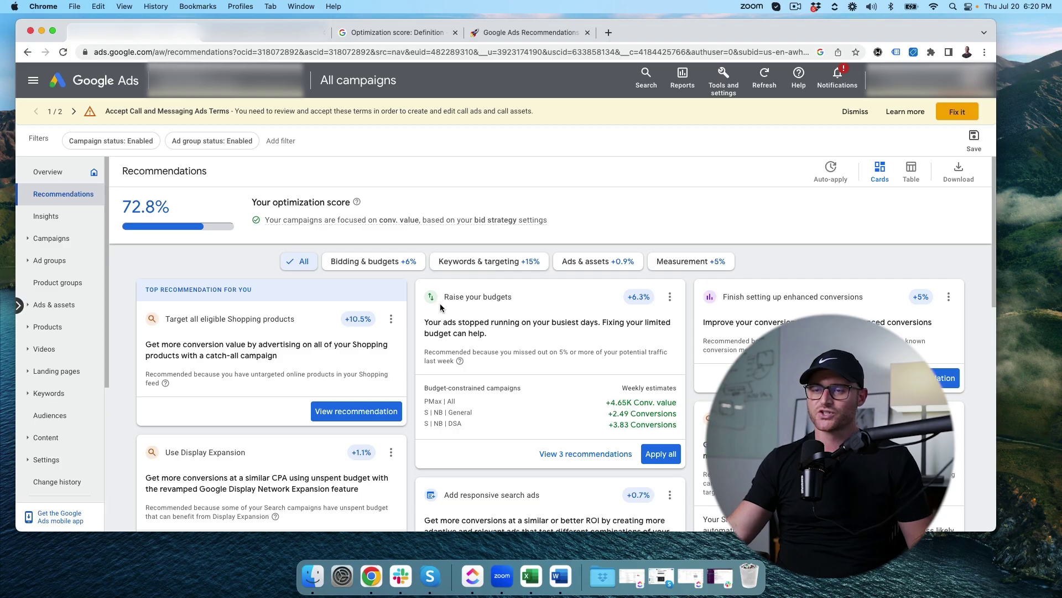
scroll(440, 305, down, 1)
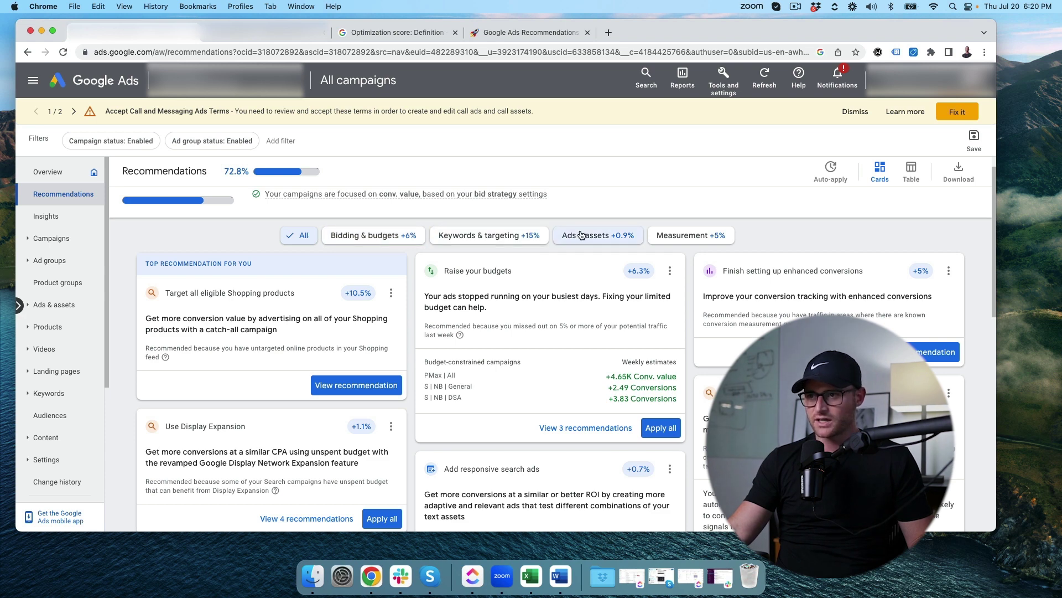
scroll(402, 333, up, 1)
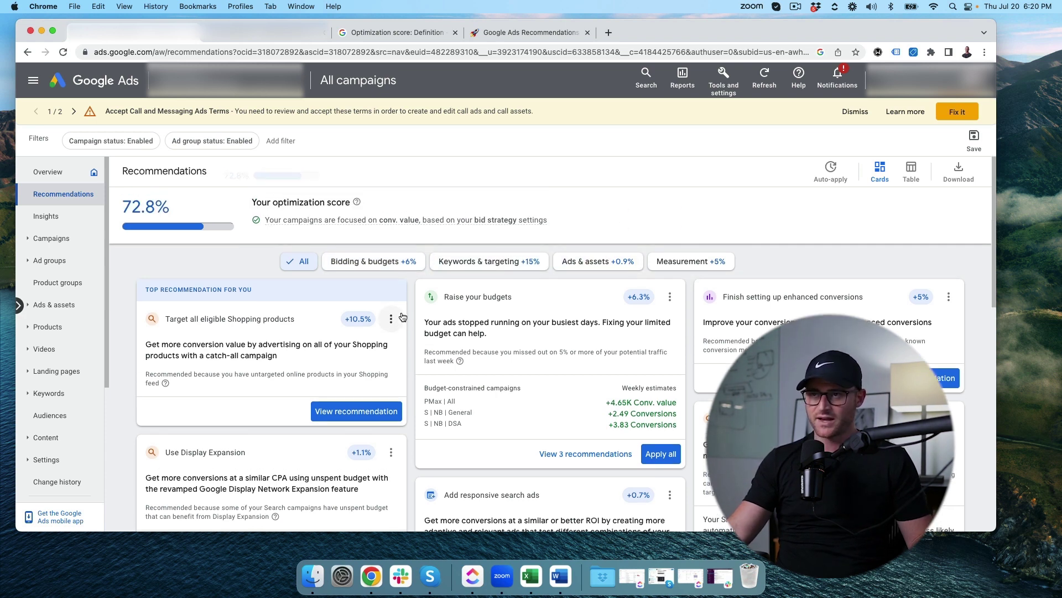
- Switch to the Notion cheat sheet and scroll to its Ads and assets notes on call assets and callouts
click(534, 37)
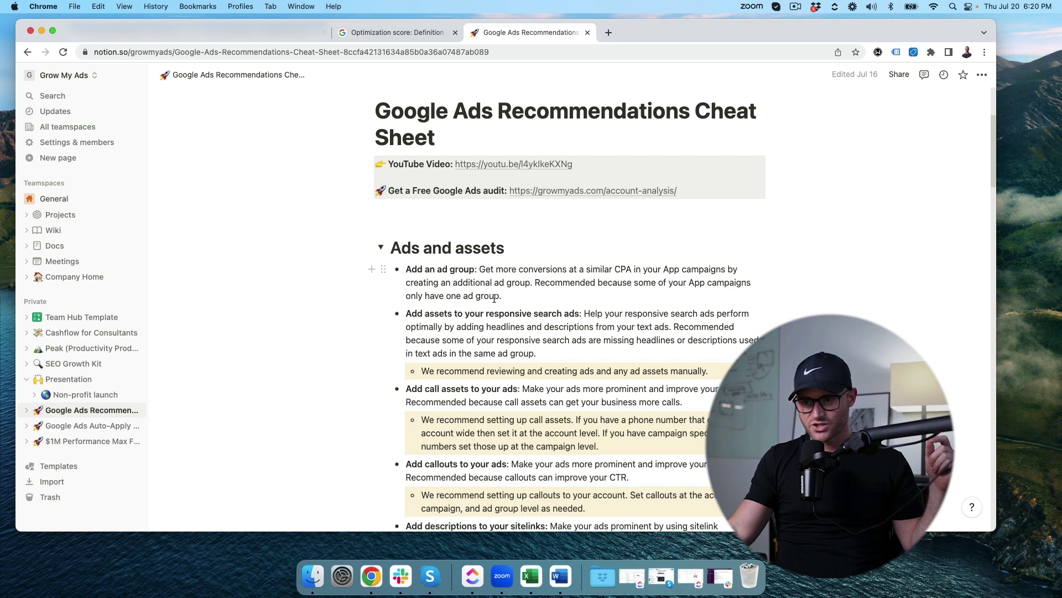
scroll(496, 299, down, 3)
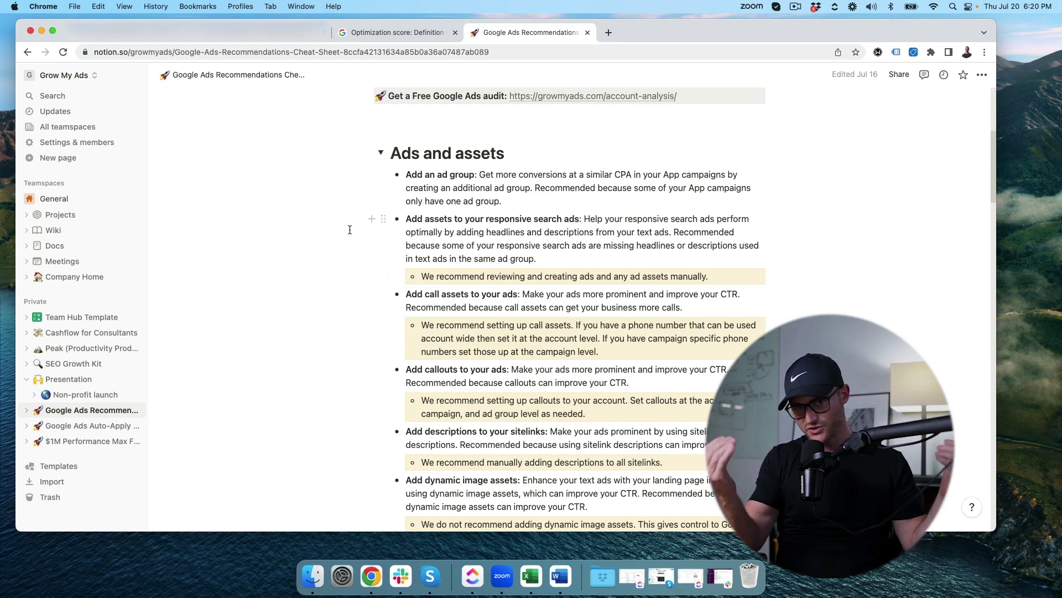
scroll(477, 343, down, 1)
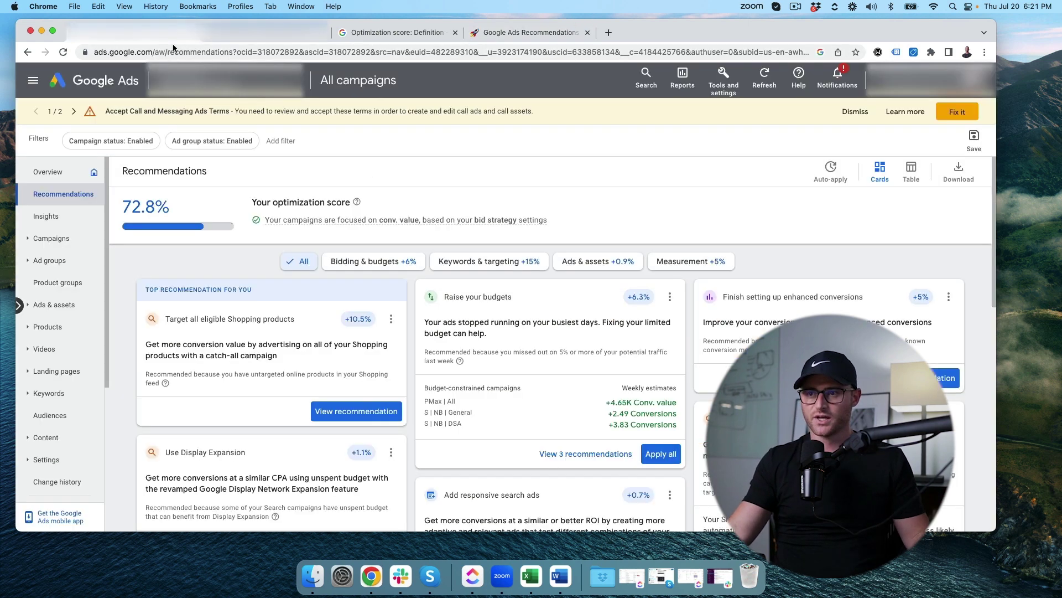
- Back in Google Ads recommendations, check what the +10.5% score uplift on the Shopping card means
click(161, 33)
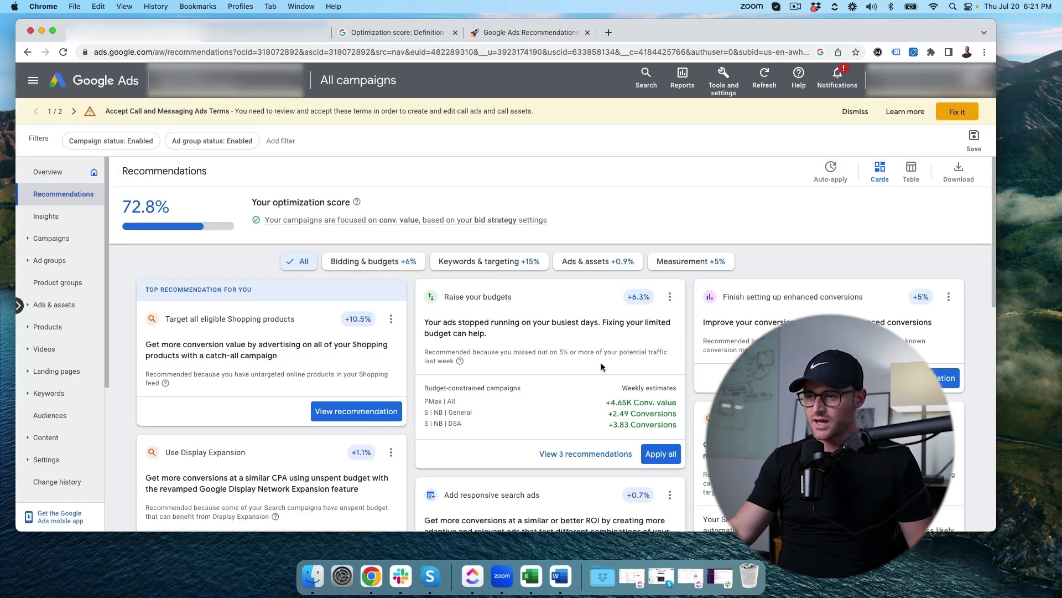
scroll(638, 365, down, 2)
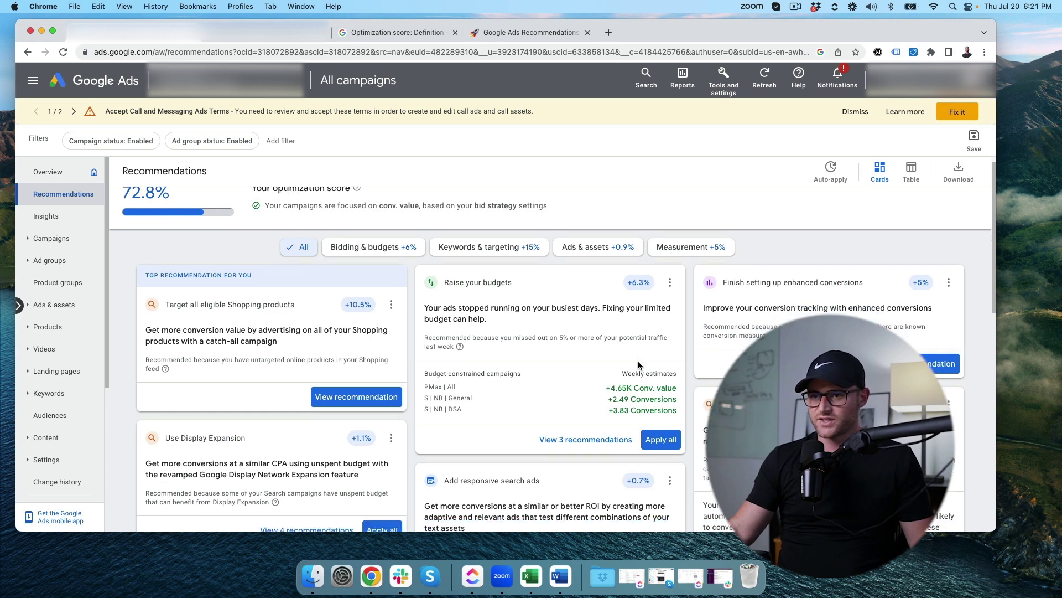
scroll(639, 364, down, 2)
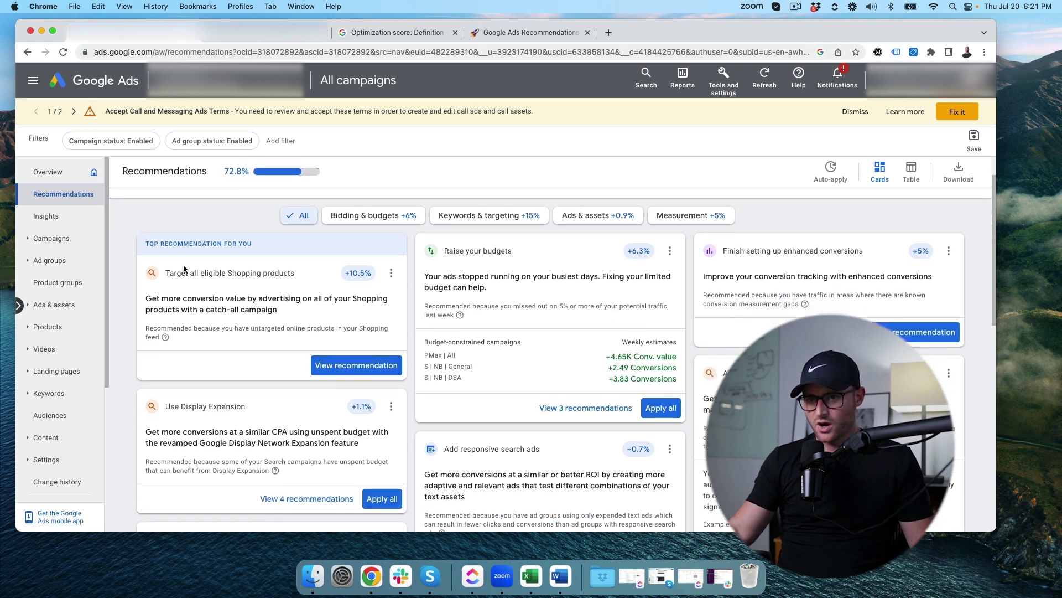
drag(166, 272, 261, 283)
click(286, 317)
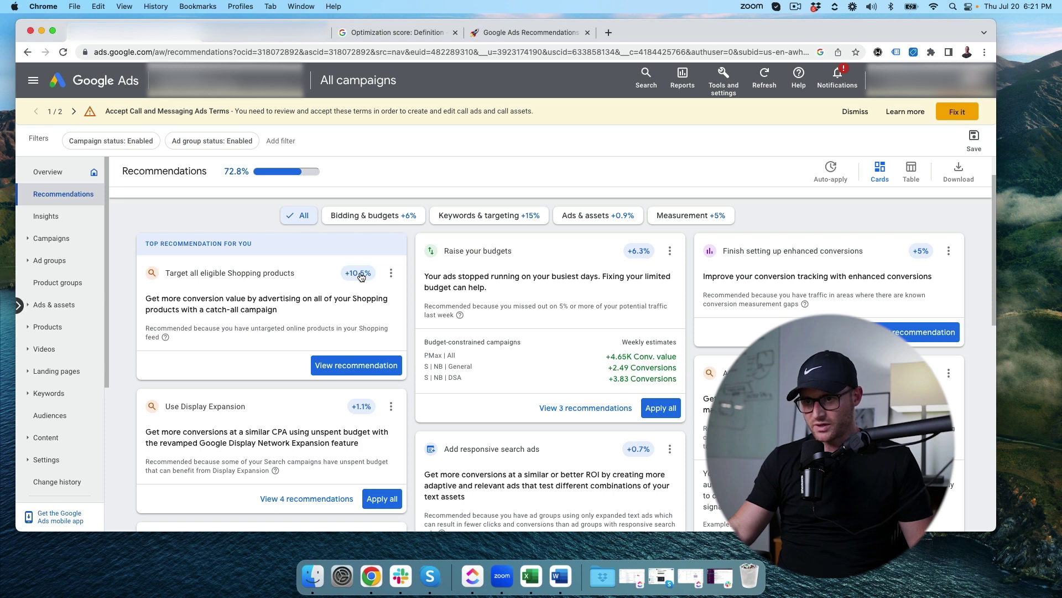
mouse_move(352, 278)
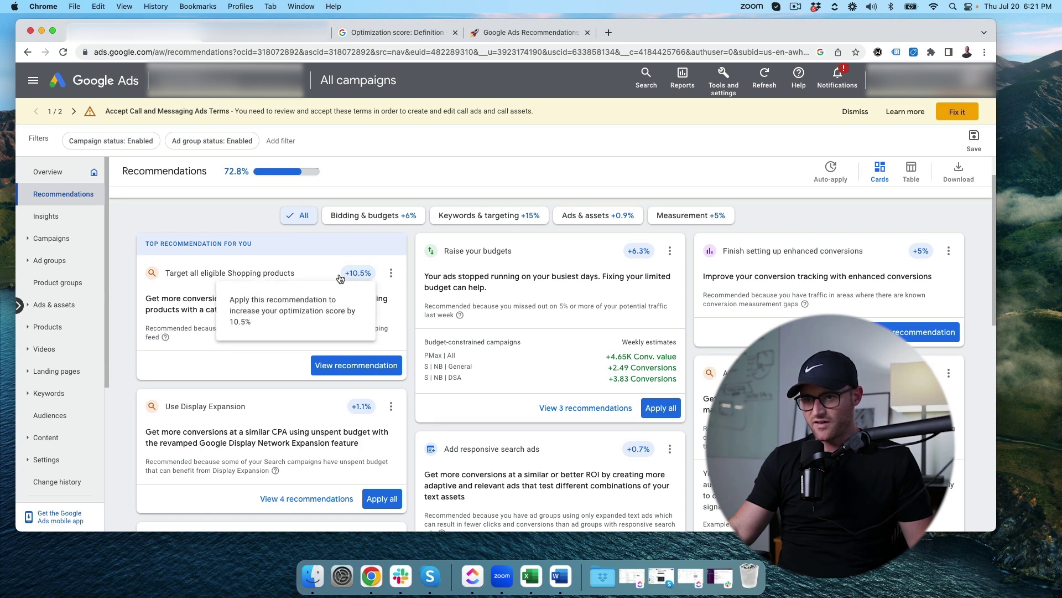
- Highlight the 72.8% optimization score at the top of the page, then clear the highlight
scroll(340, 278, up, 1)
scroll(340, 273, up, 2)
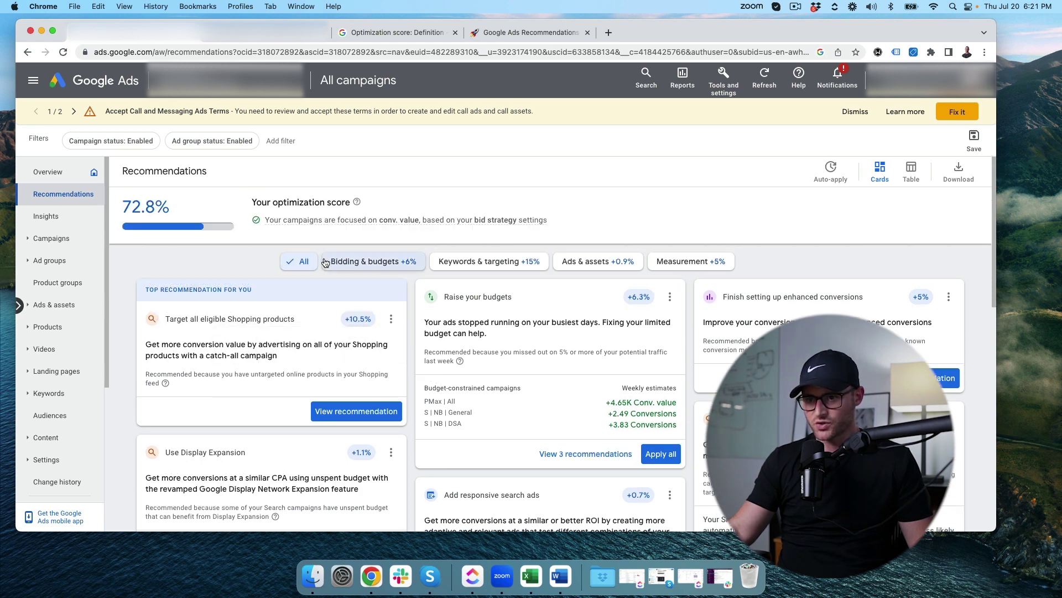
drag(128, 203, 169, 206)
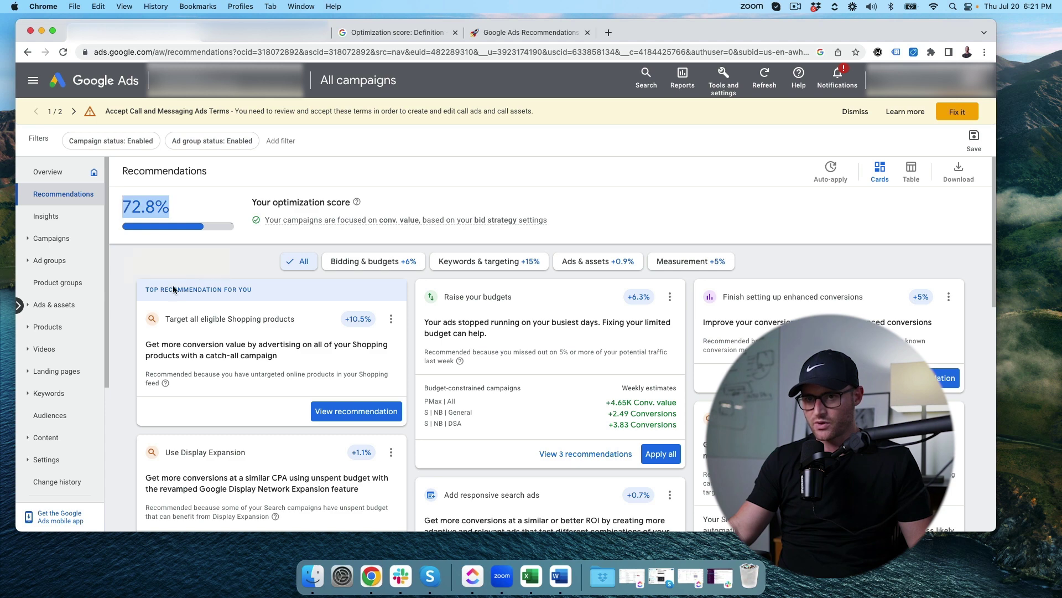
click(134, 267)
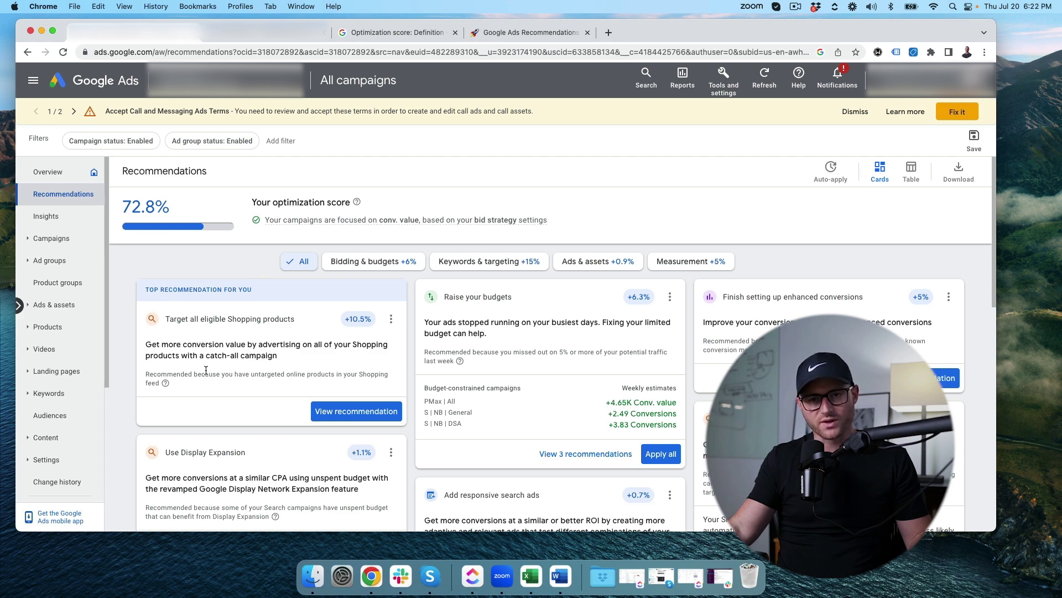
drag(122, 201, 169, 207)
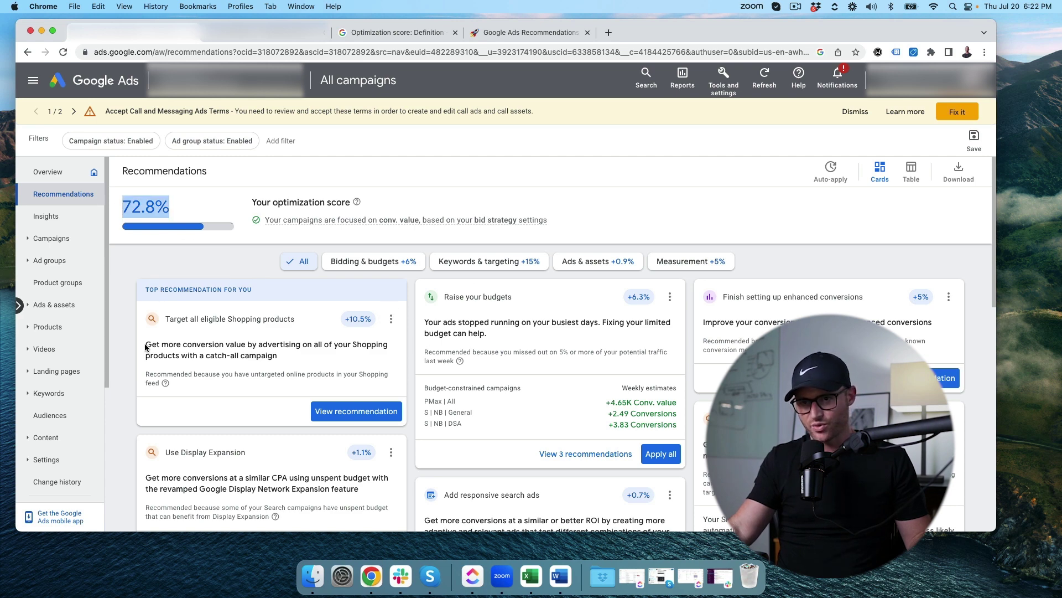
click(292, 347)
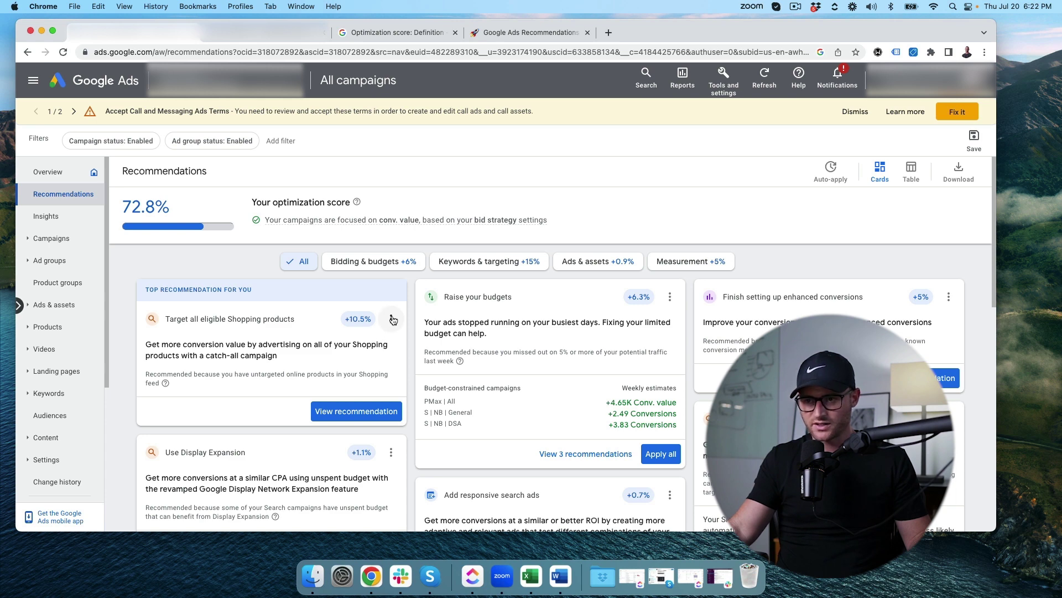
- Dismiss the 'Target all eligible Shopping products' recommendation, lifting the score from 72.8% to 83.3%
click(391, 320)
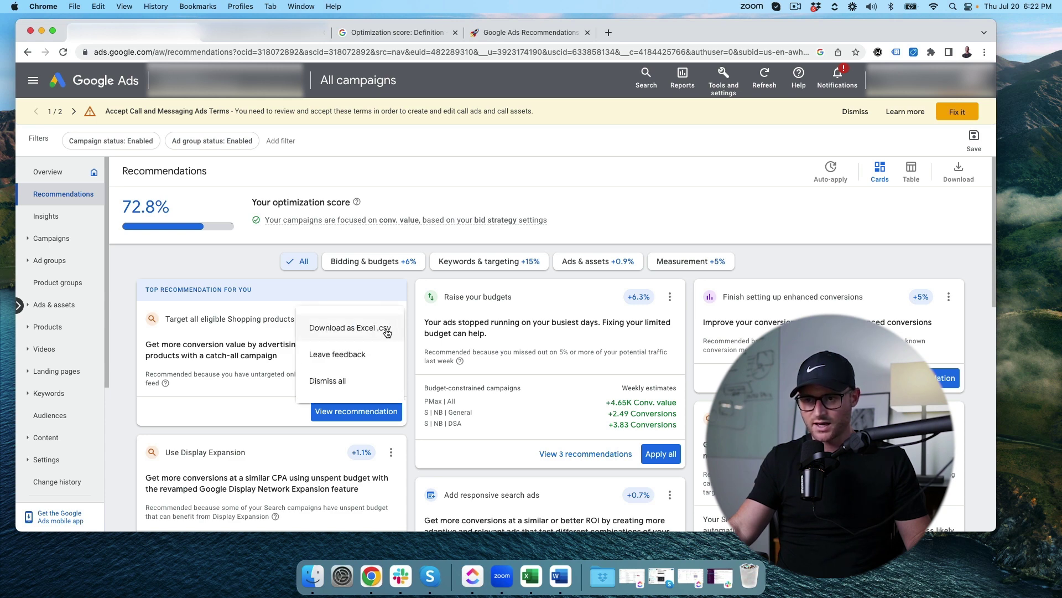
click(329, 380)
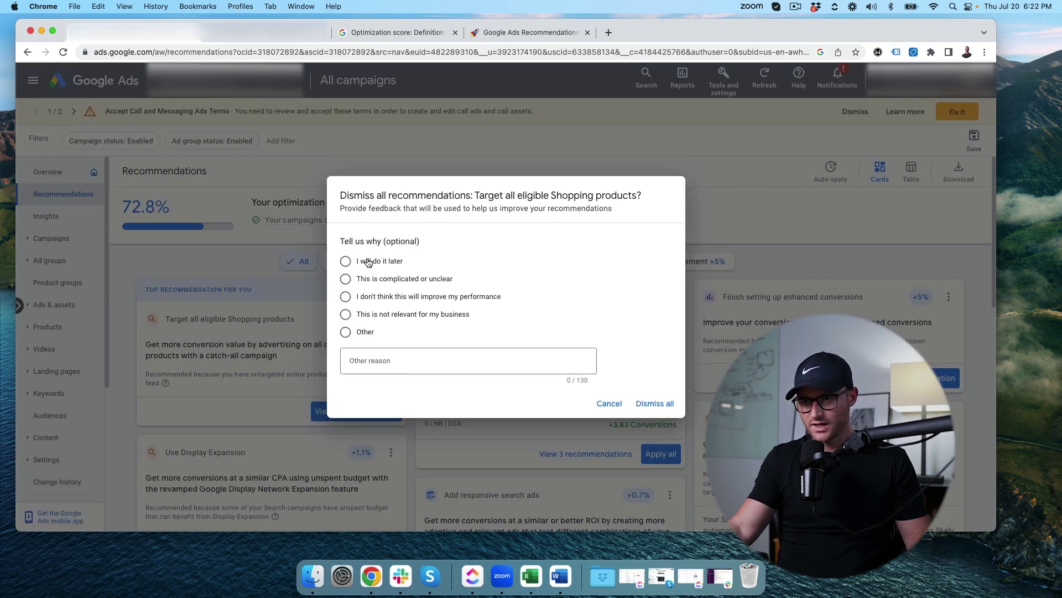
triple_click(341, 243)
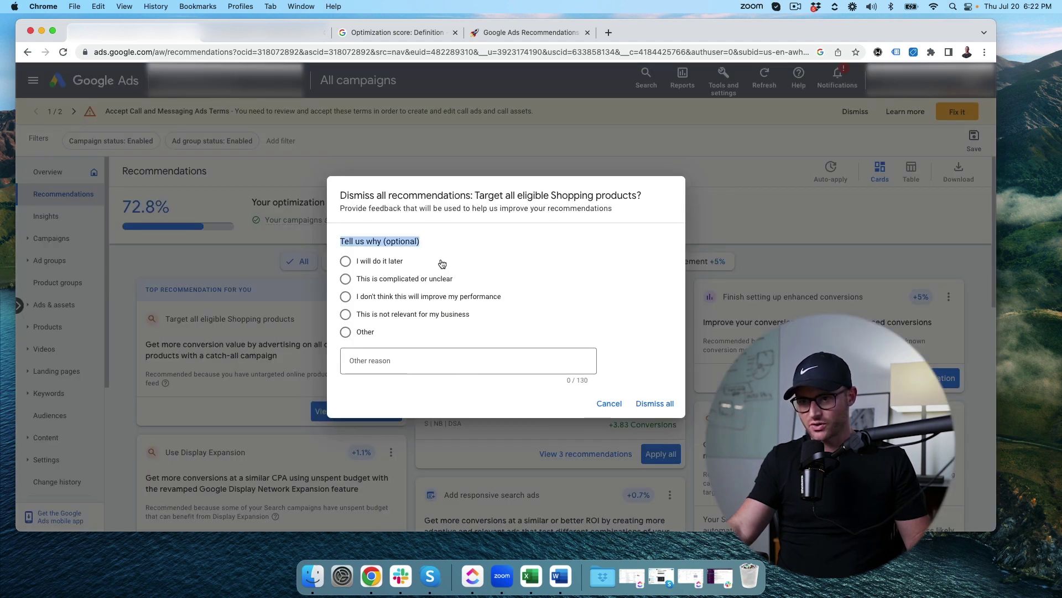
click(653, 410)
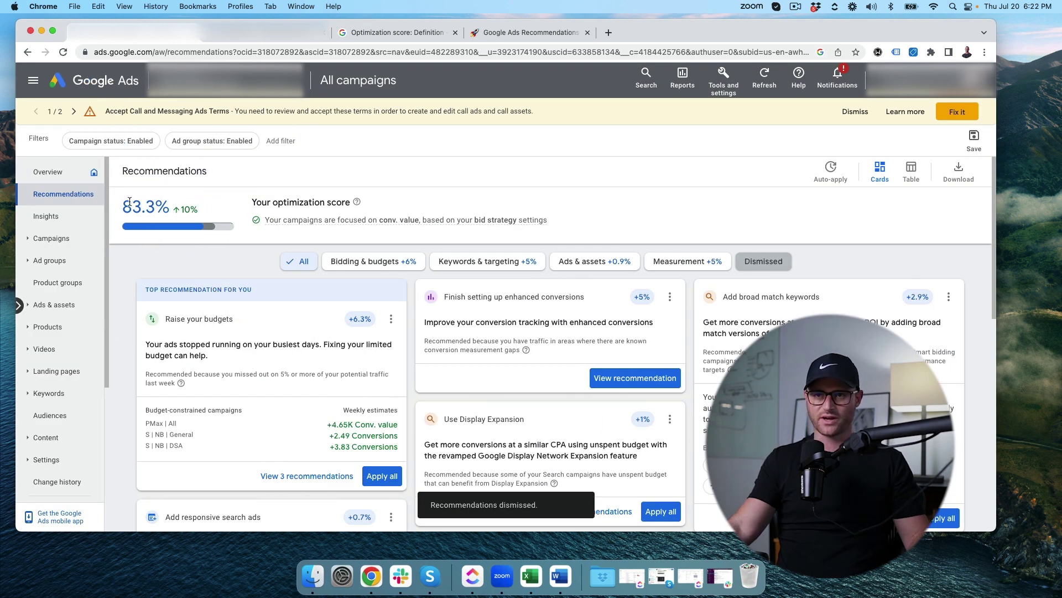
drag(128, 201, 212, 209)
click(169, 207)
click(212, 209)
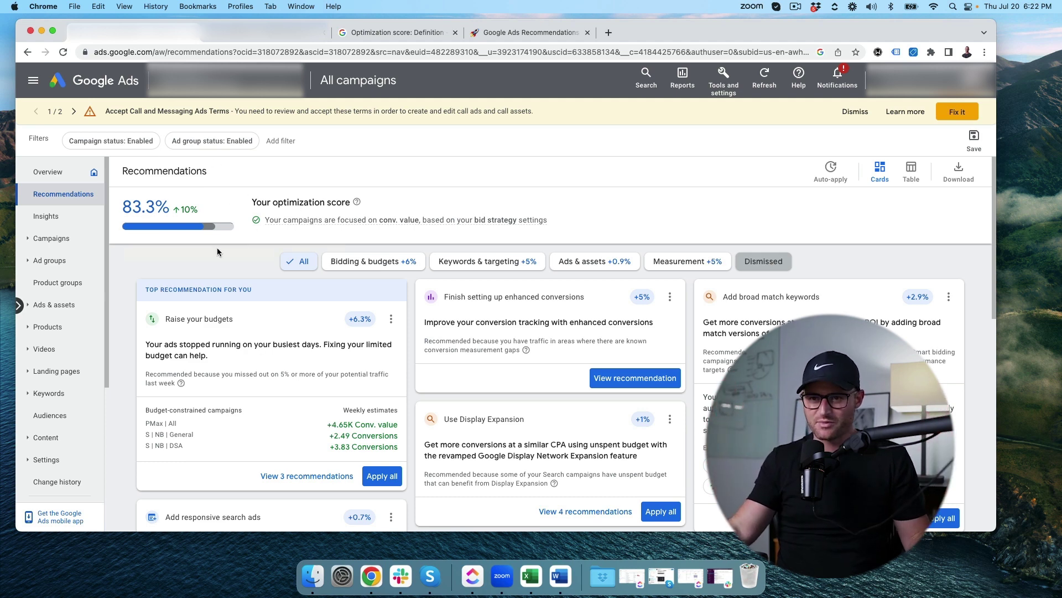
mouse_move(222, 226)
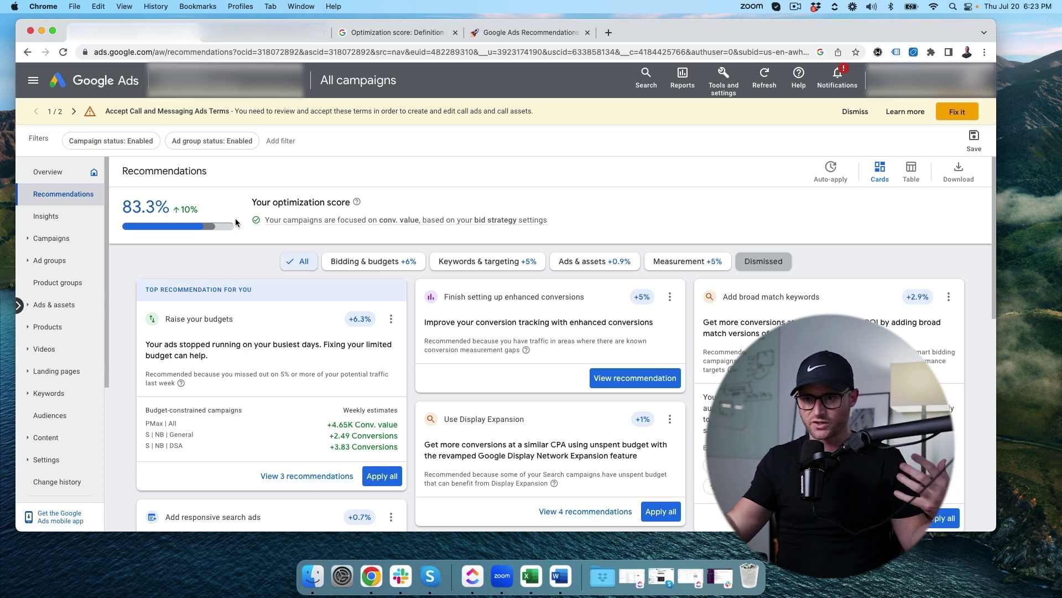
scroll(382, 247, down, 1)
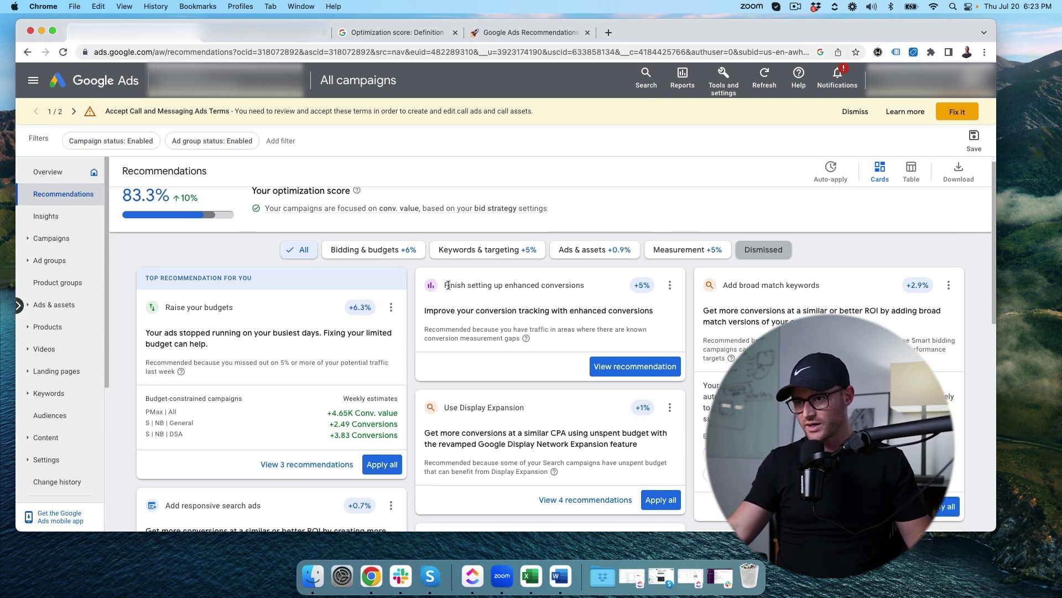
drag(443, 285, 592, 288)
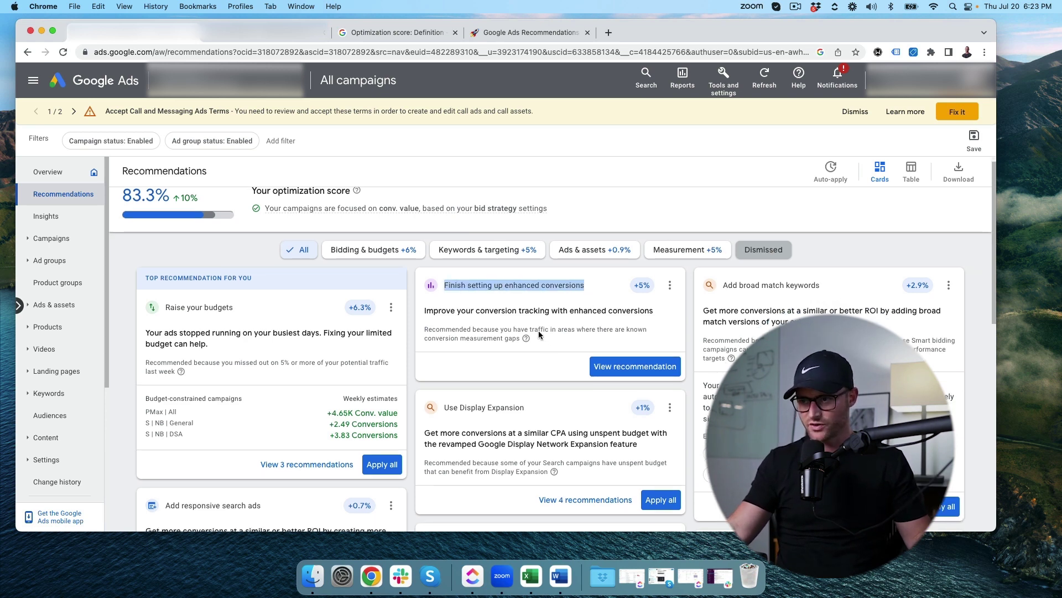
click(533, 311)
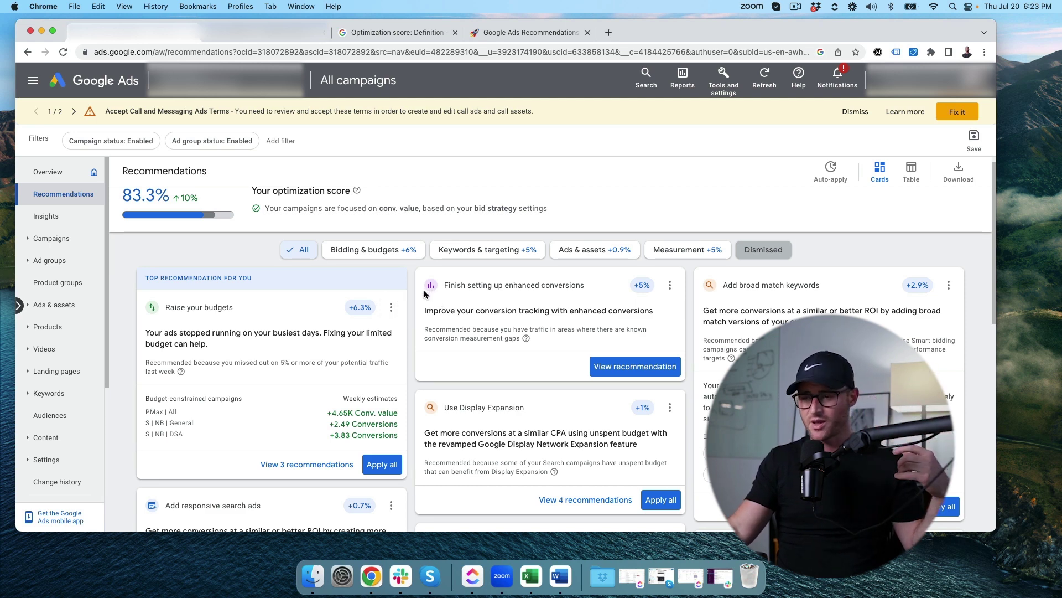
scroll(427, 293, down, 3)
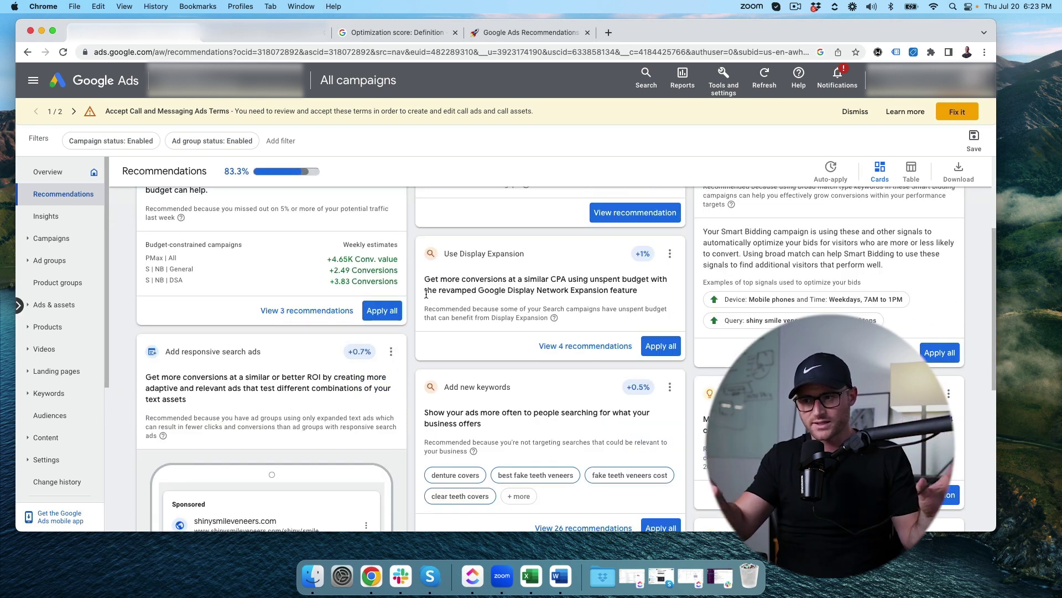
click(383, 308)
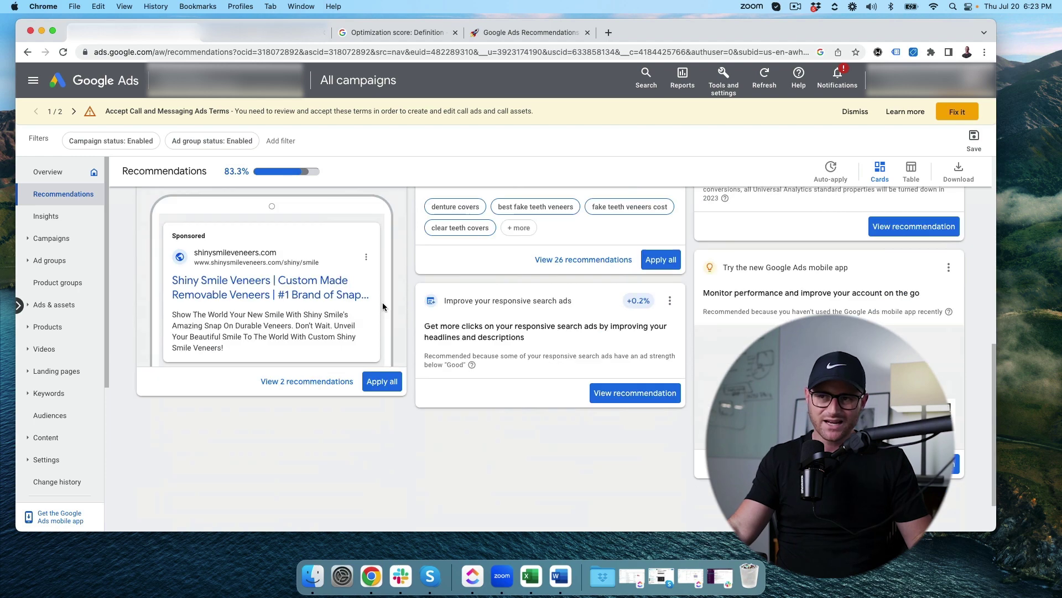
scroll(452, 237, up, 3)
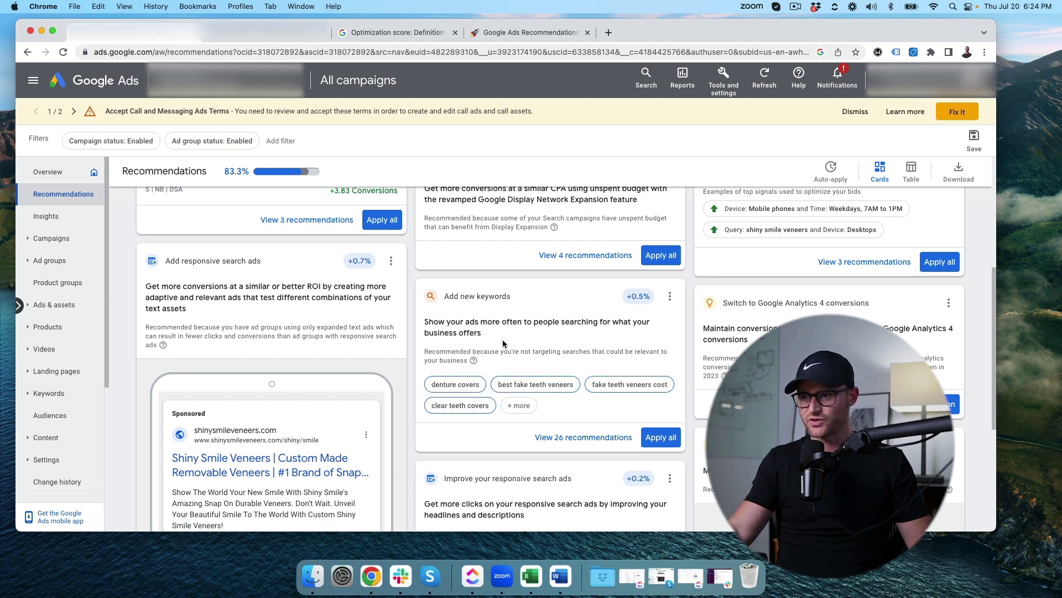
scroll(498, 326, down, 1)
drag(449, 280, 512, 292)
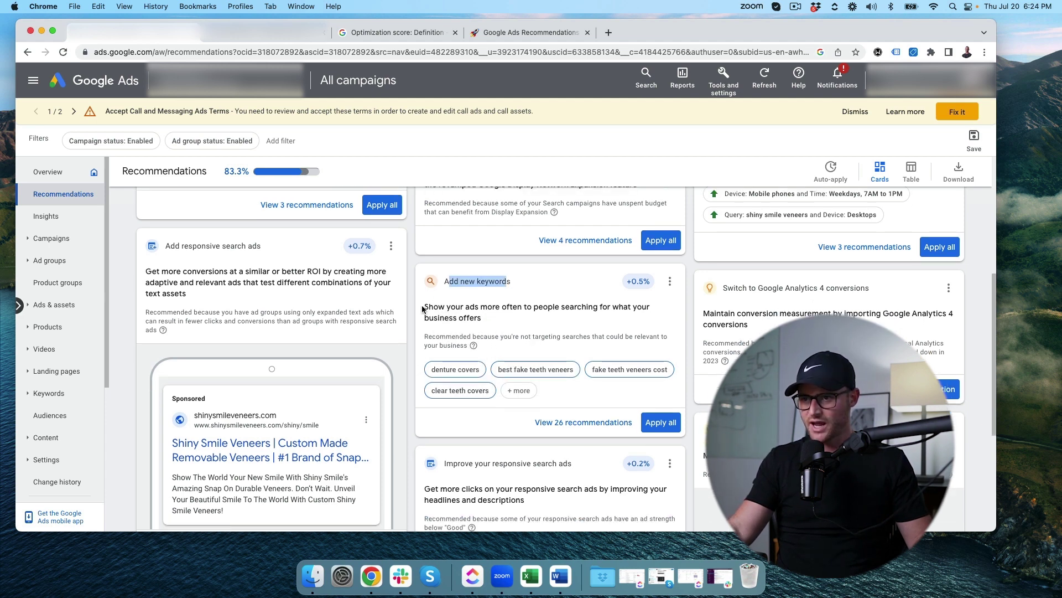
drag(422, 308, 566, 338)
click(442, 354)
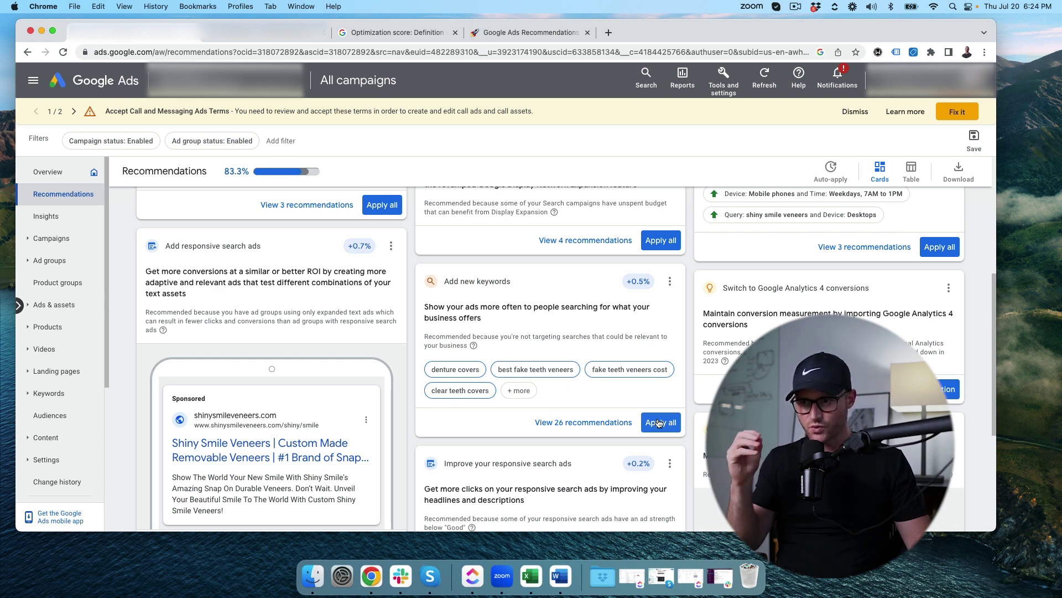
- Open the full list of 26 suggested keywords and scroll through entries like 'denture covers'
click(537, 421)
scroll(184, 313, down, 2)
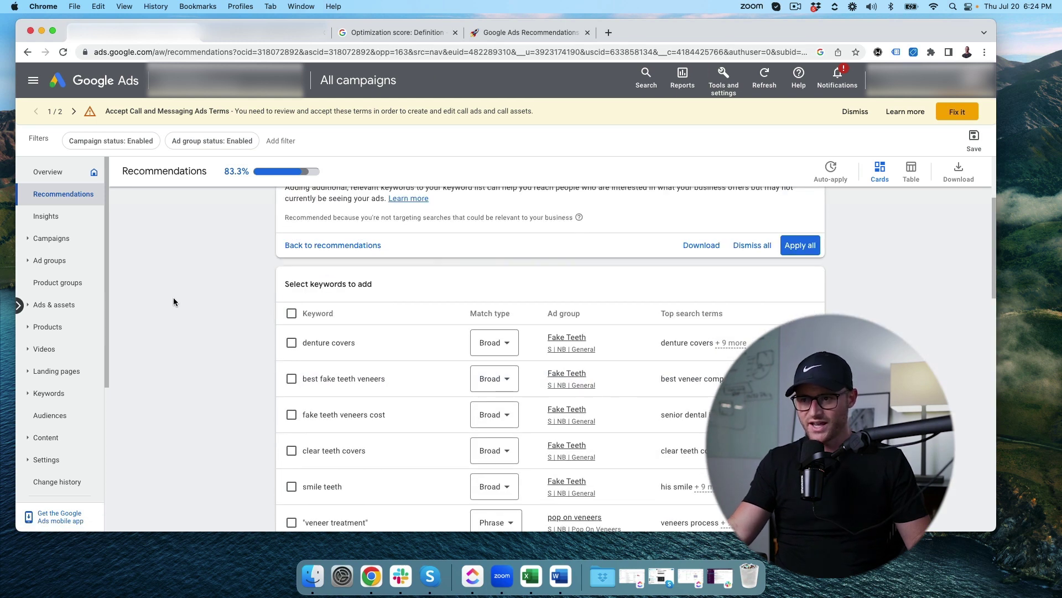
scroll(193, 308, down, 4)
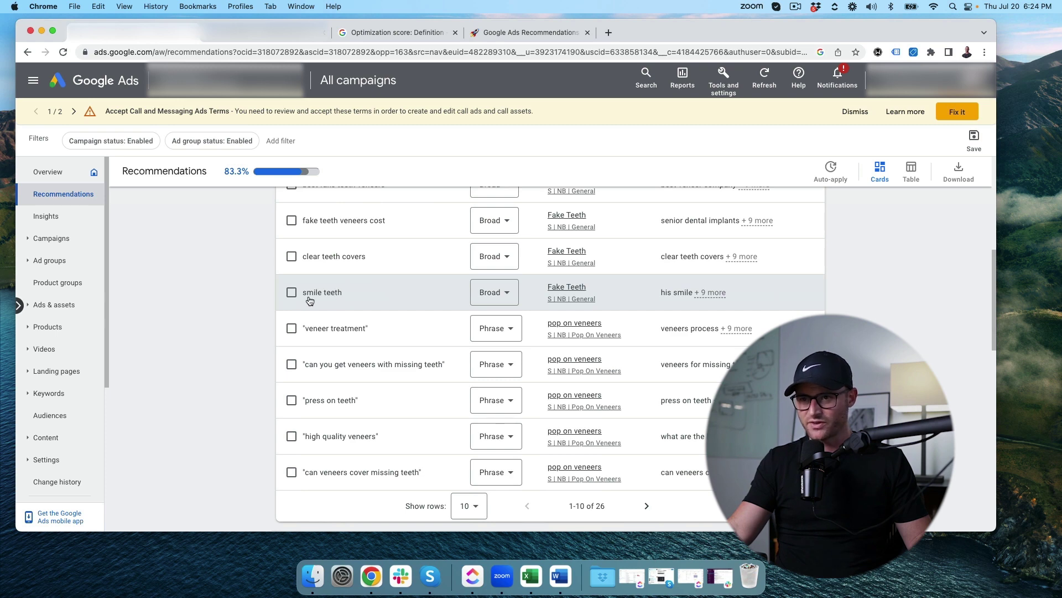
scroll(346, 293, down, 2)
scroll(203, 376, up, 7)
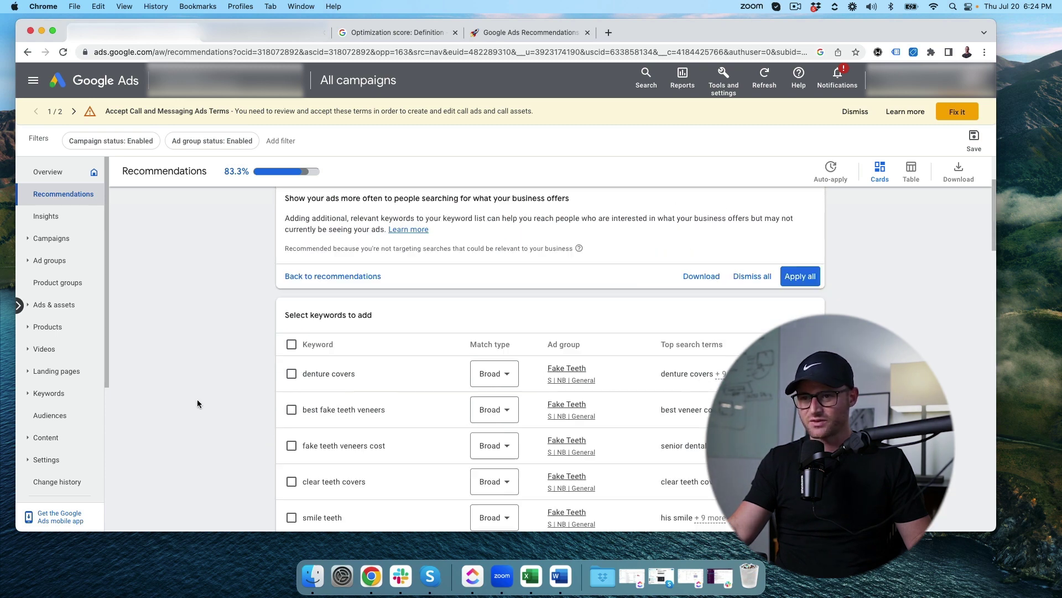
scroll(256, 280, down, 5)
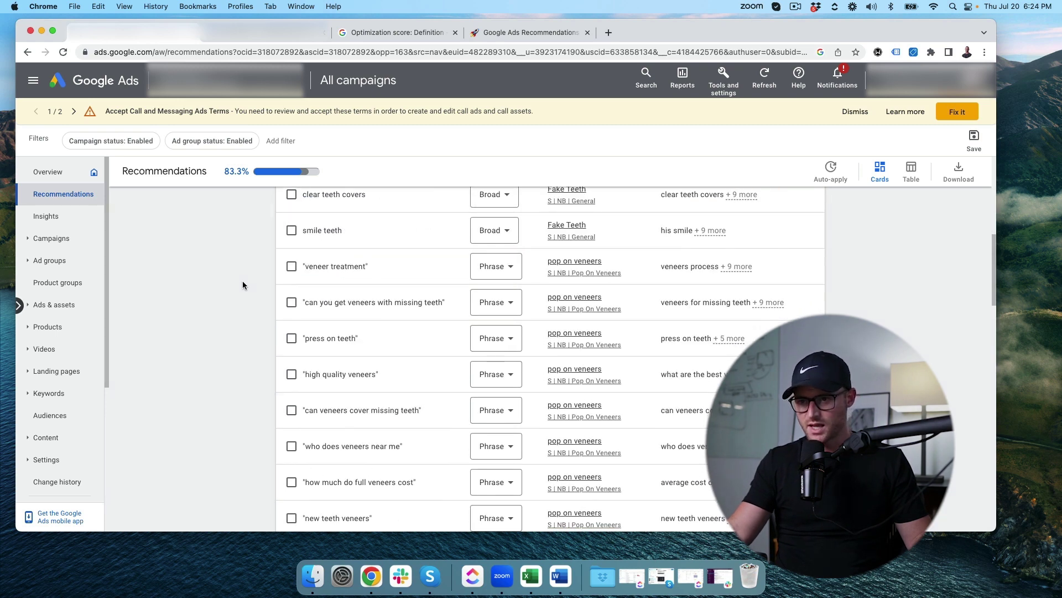
scroll(244, 283, down, 10)
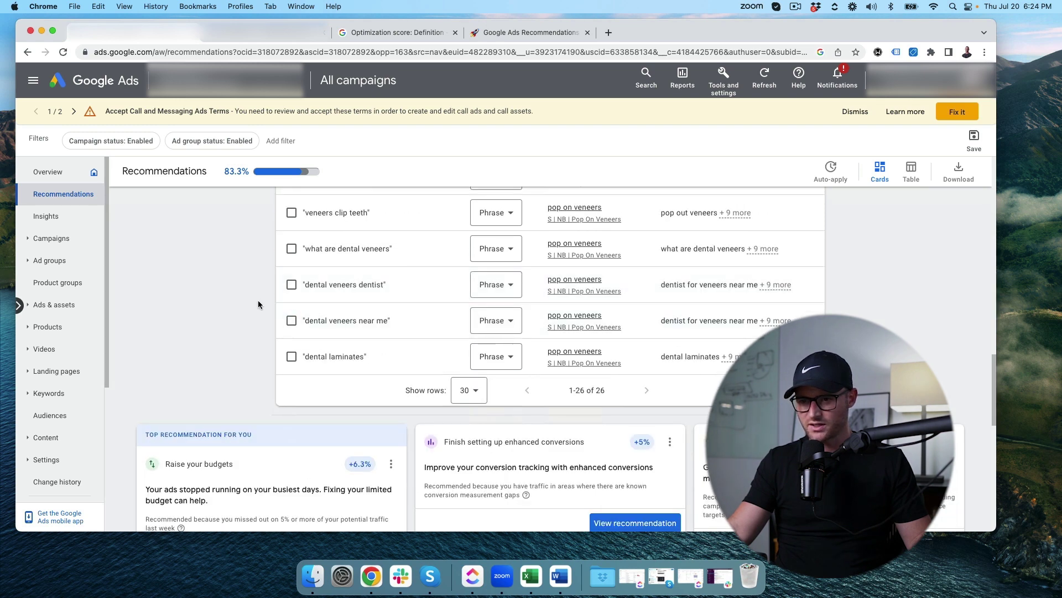
scroll(257, 304, up, 5)
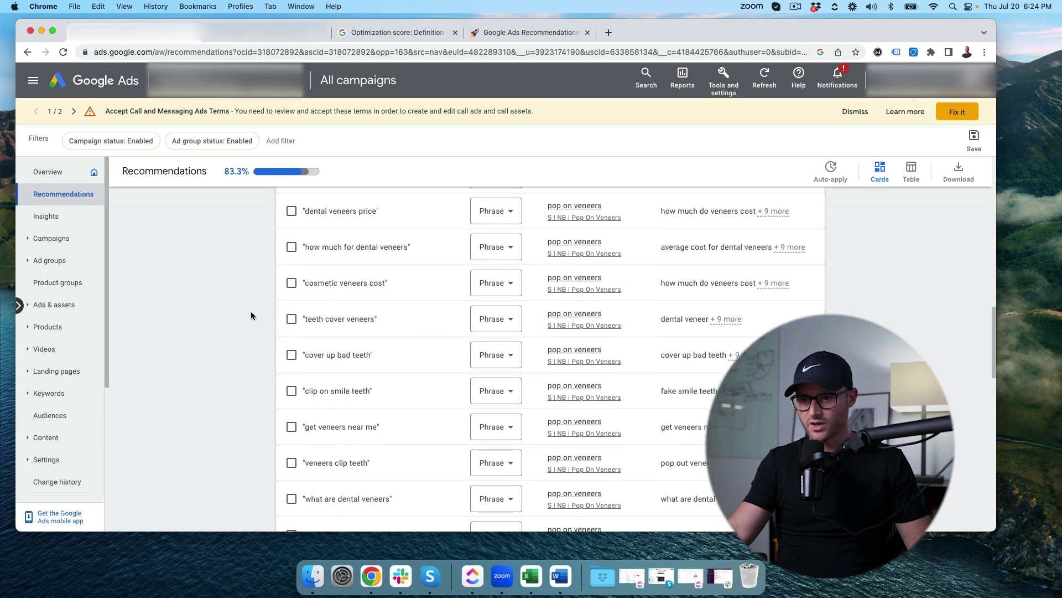
scroll(251, 315, up, 7)
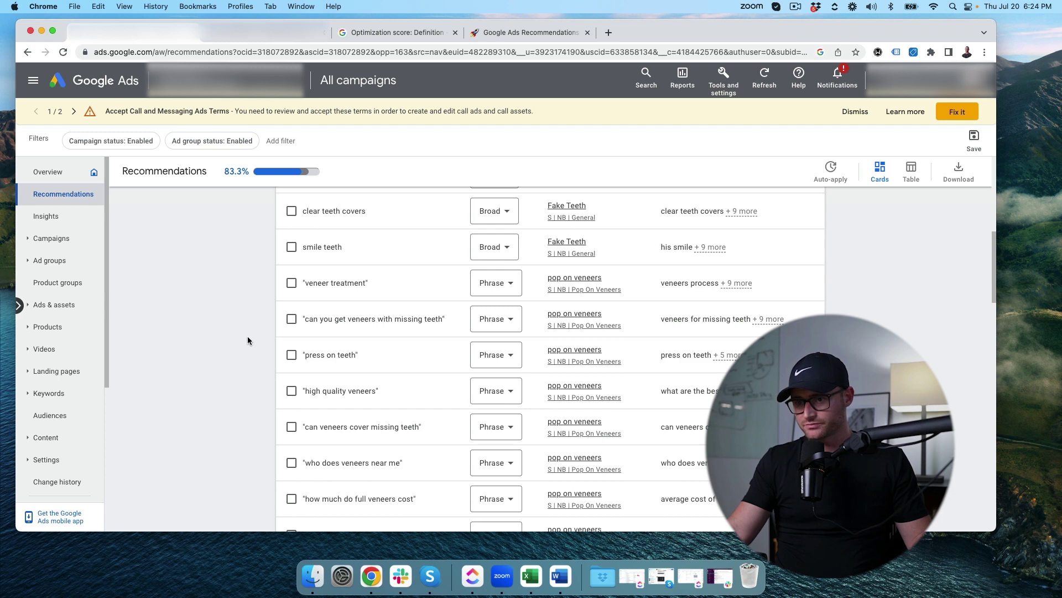
scroll(247, 339, up, 3)
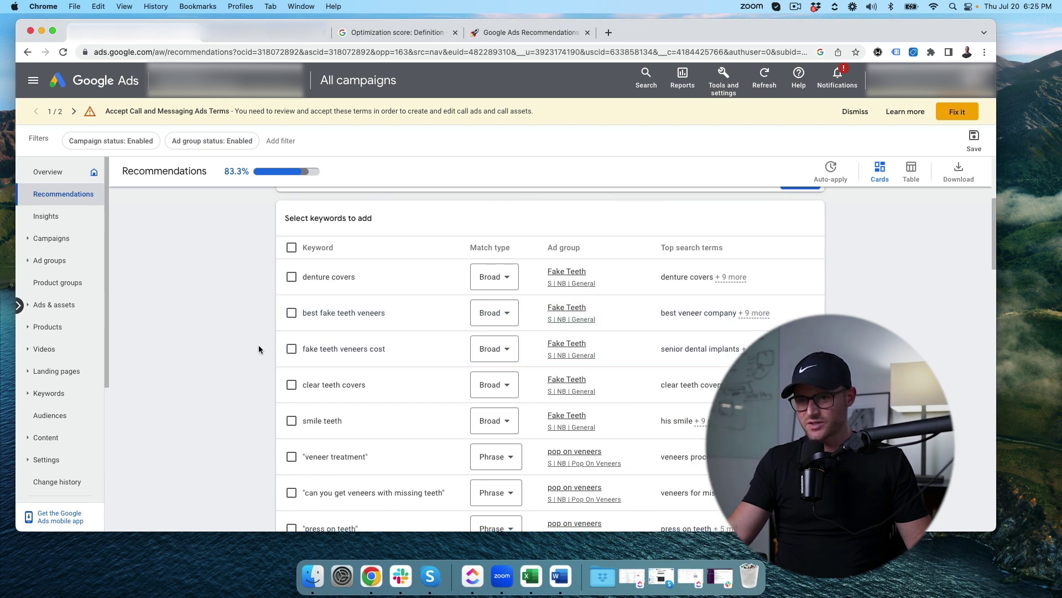
scroll(255, 349, down, 4)
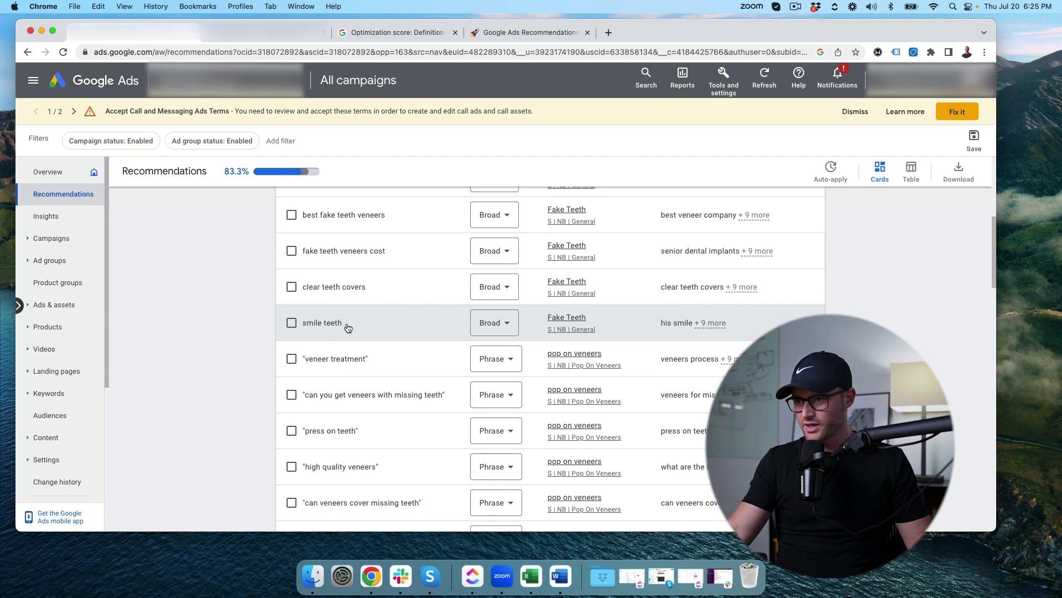
scroll(310, 335, up, 6)
scroll(274, 345, down, 5)
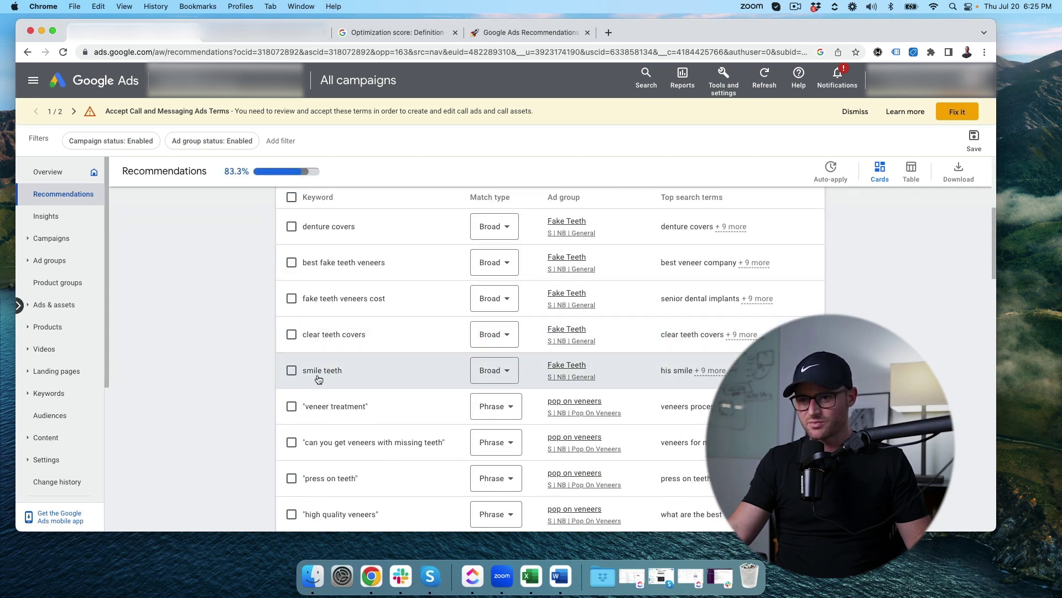
scroll(279, 354, down, 10)
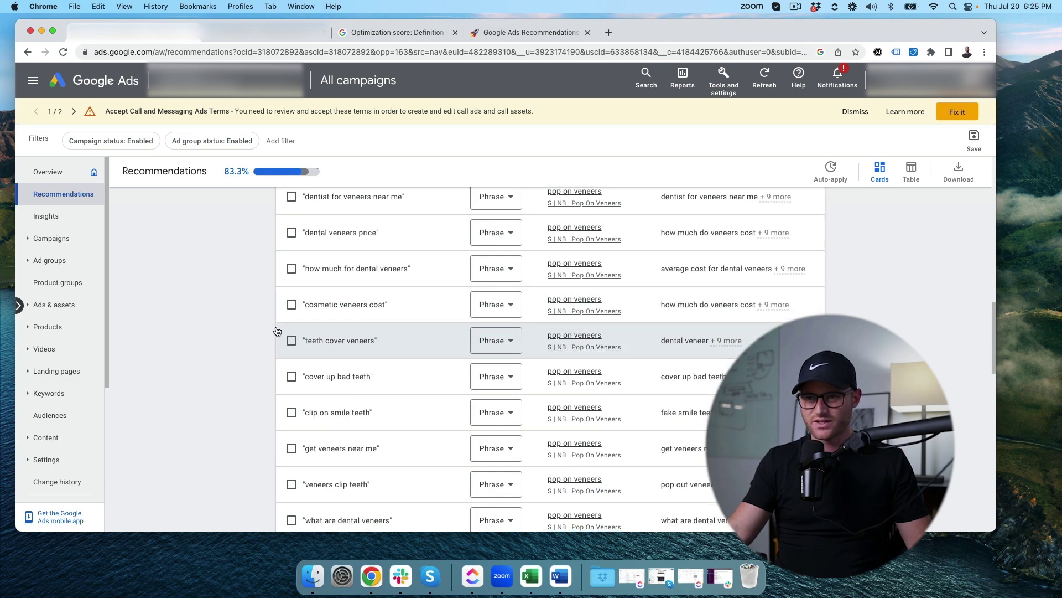
scroll(285, 329, down, 3)
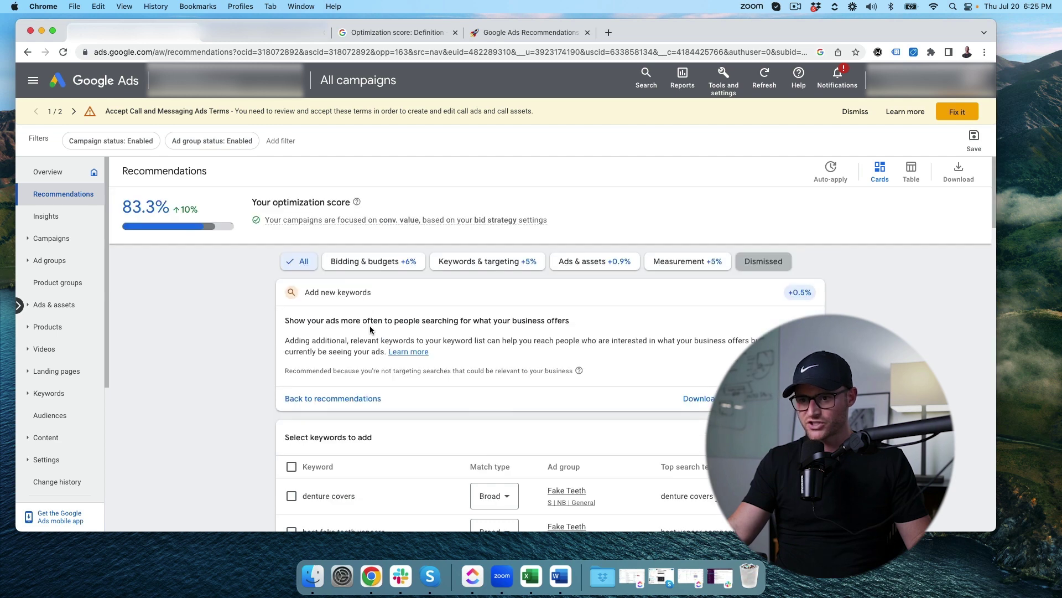
scroll(354, 354, down, 4)
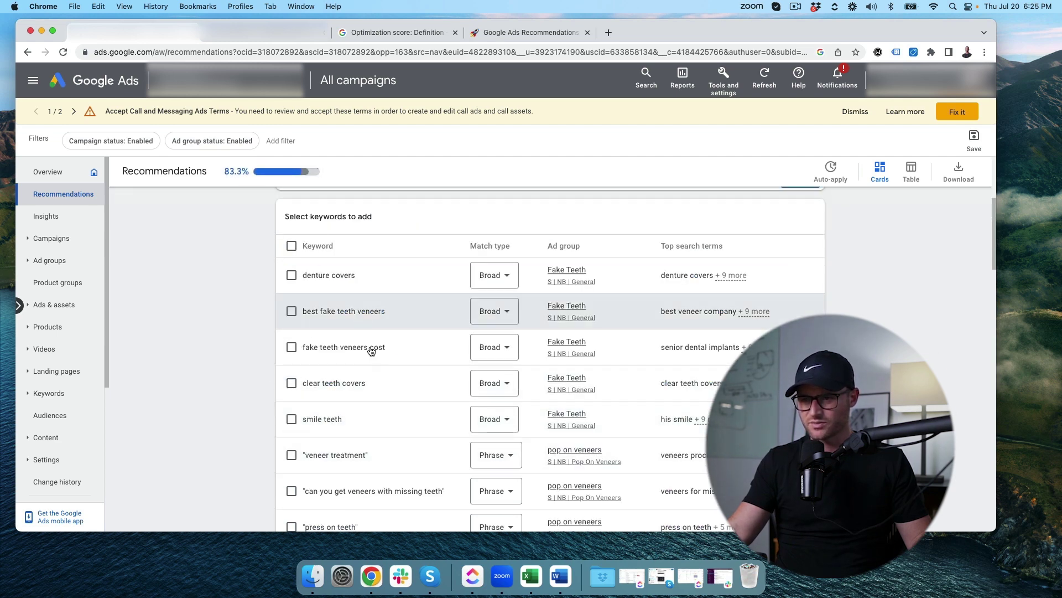
scroll(354, 337, down, 2)
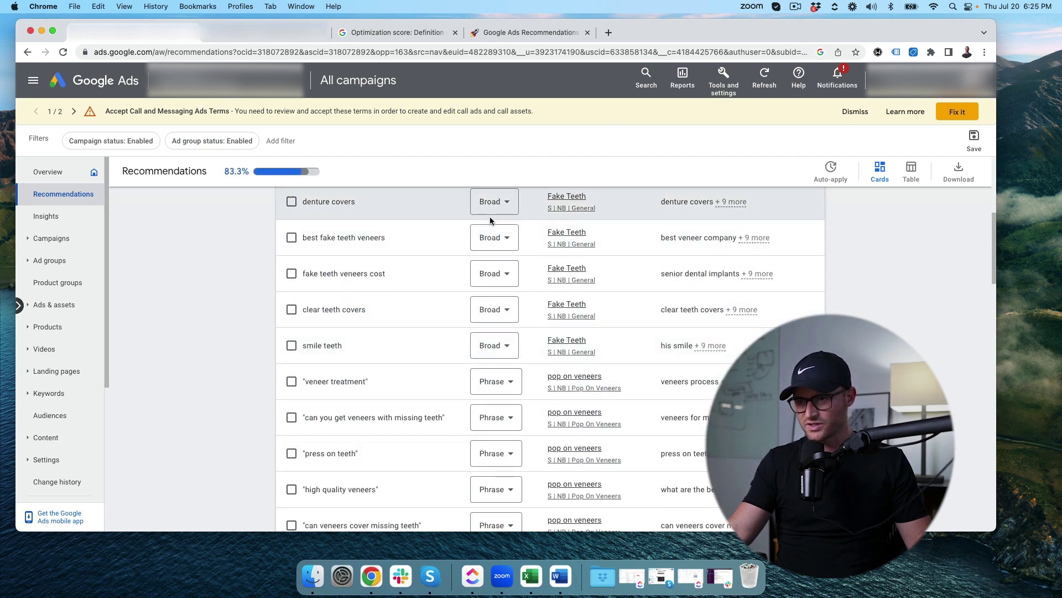
scroll(496, 280, up, 5)
scroll(491, 404, down, 10)
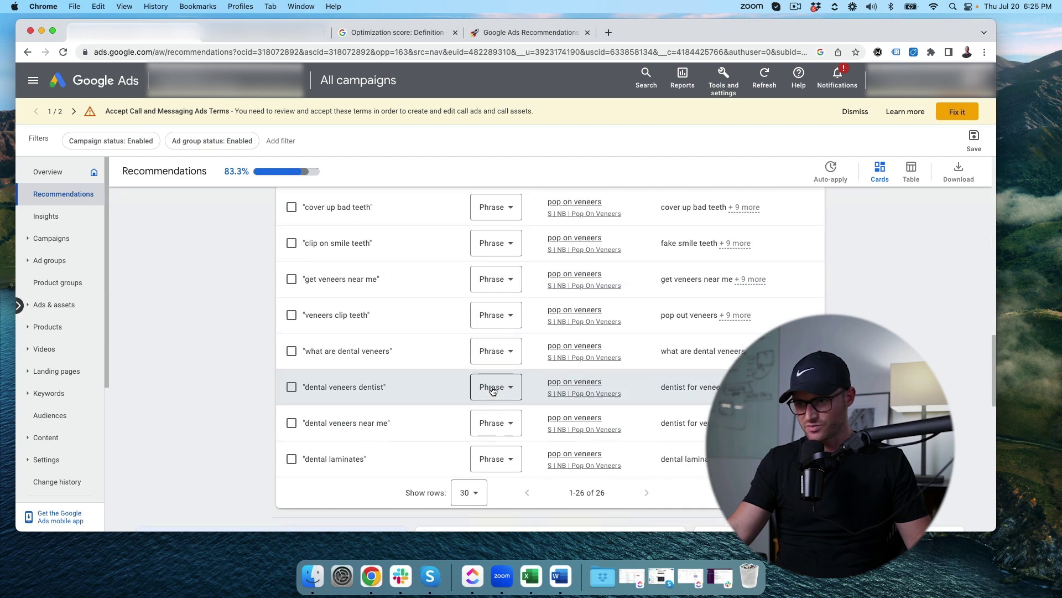
scroll(493, 409, up, 12)
scroll(496, 410, down, 4)
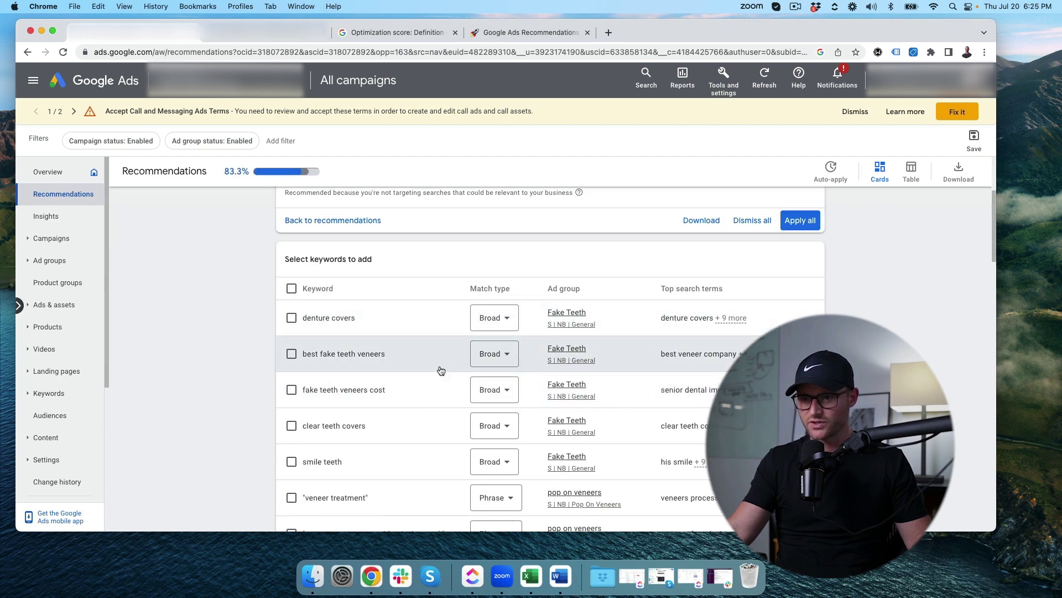
scroll(355, 354, up, 4)
scroll(296, 291, down, 4)
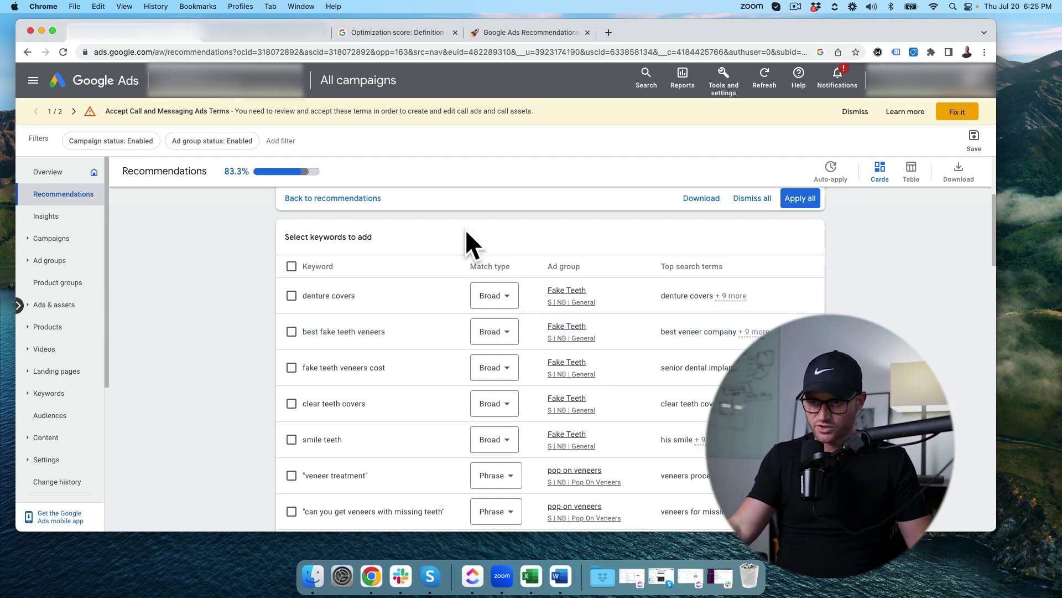
scroll(415, 237, up, 4)
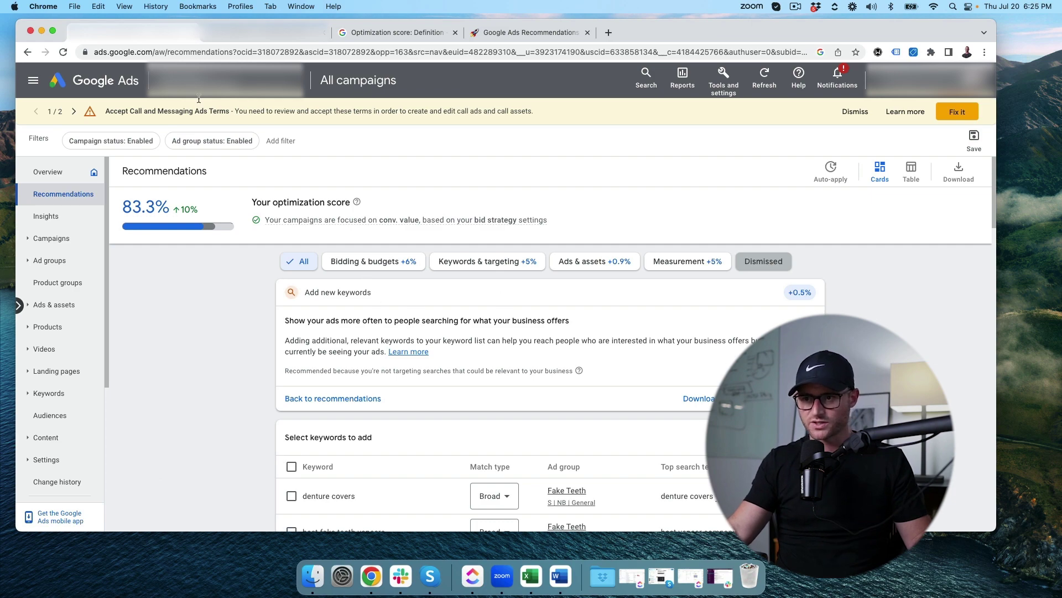
- Dismiss all Add new keywords recommendations and highlight the resulting 83.8% optimization score
click(27, 53)
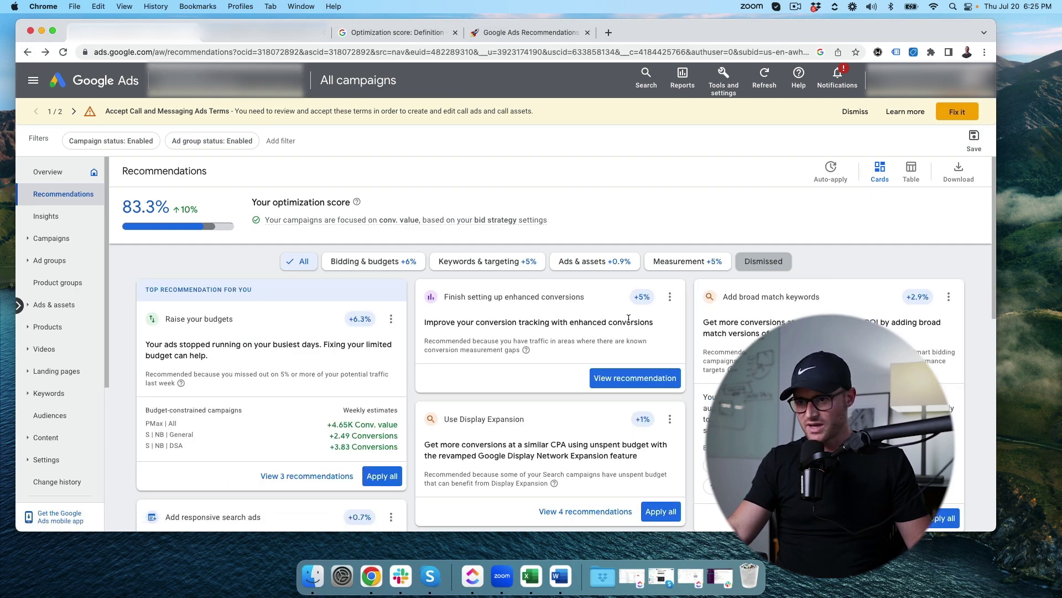
scroll(502, 318, down, 7)
scroll(549, 304, up, 3)
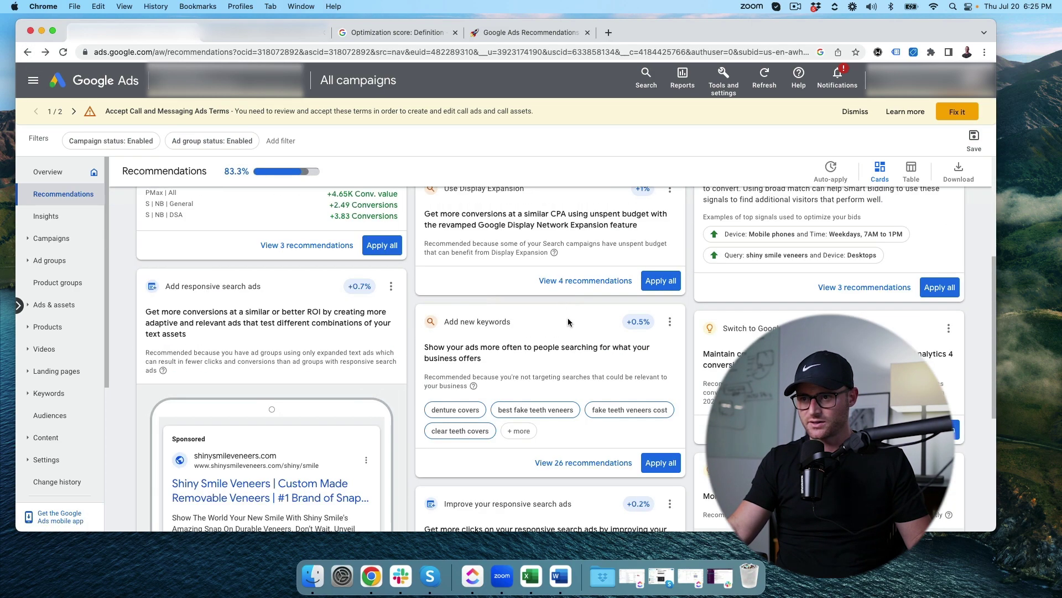
click(666, 322)
click(567, 392)
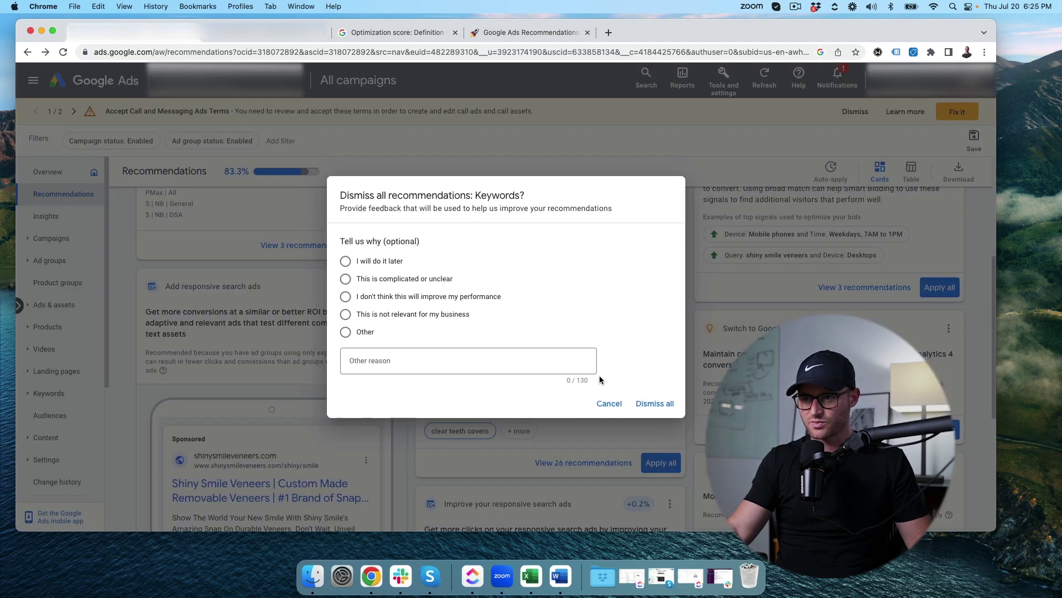
click(662, 403)
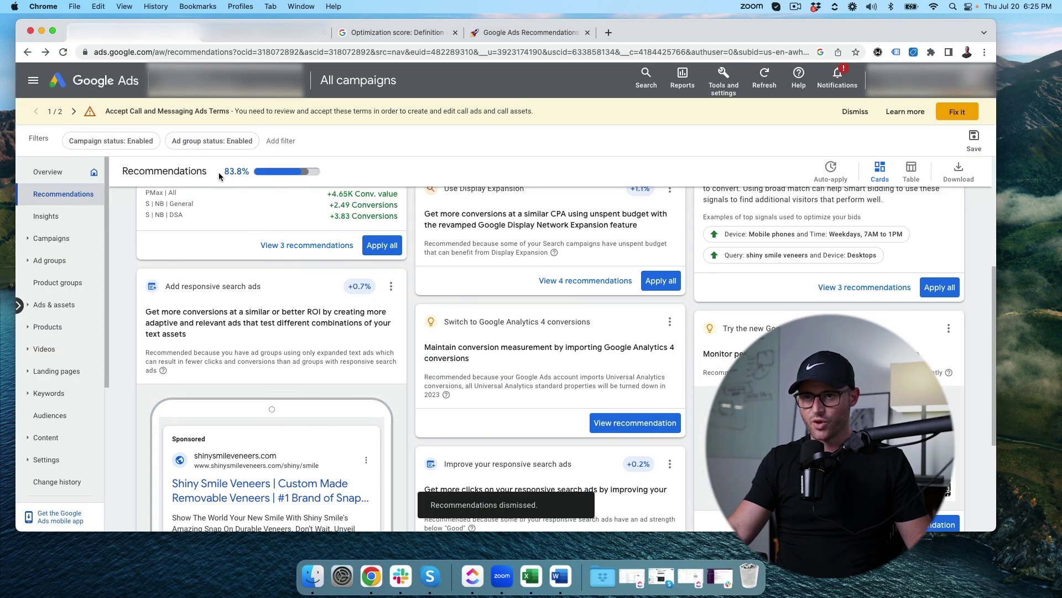
drag(219, 173, 251, 172)
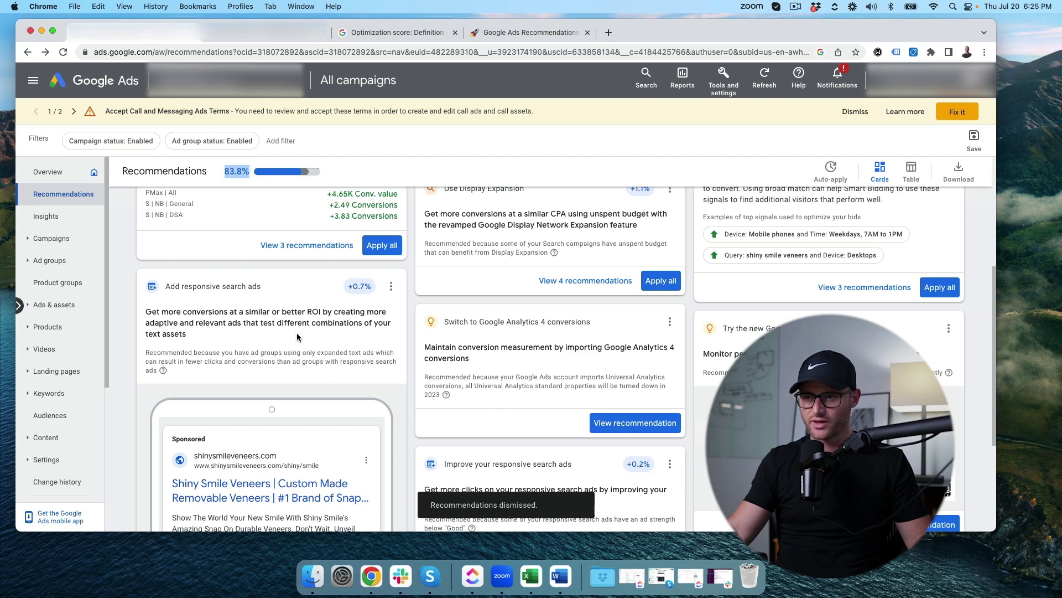
scroll(307, 339, up, 5)
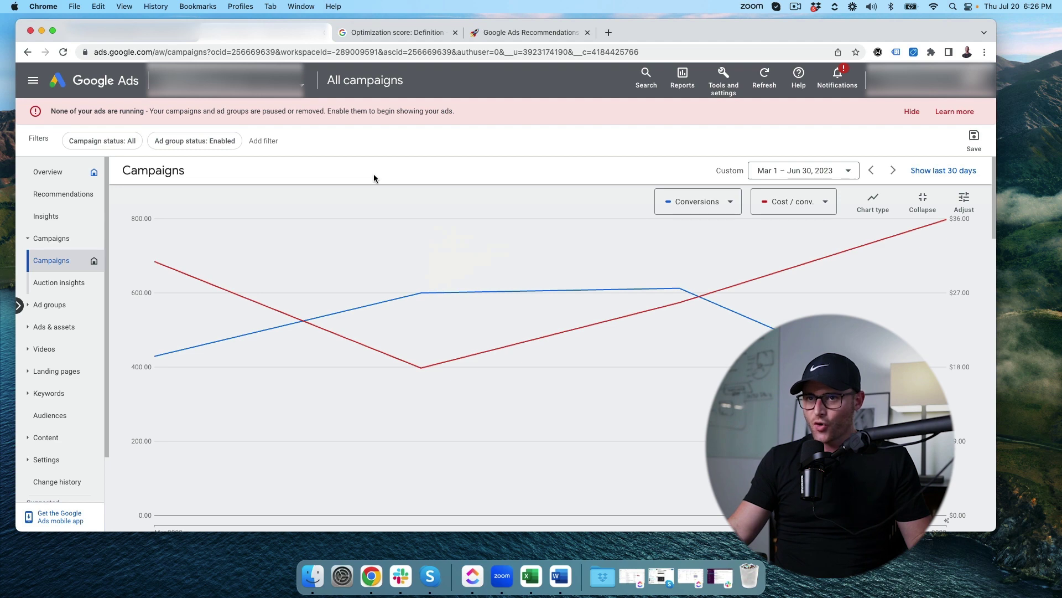
scroll(374, 174, down, 3)
scroll(365, 166, up, 3)
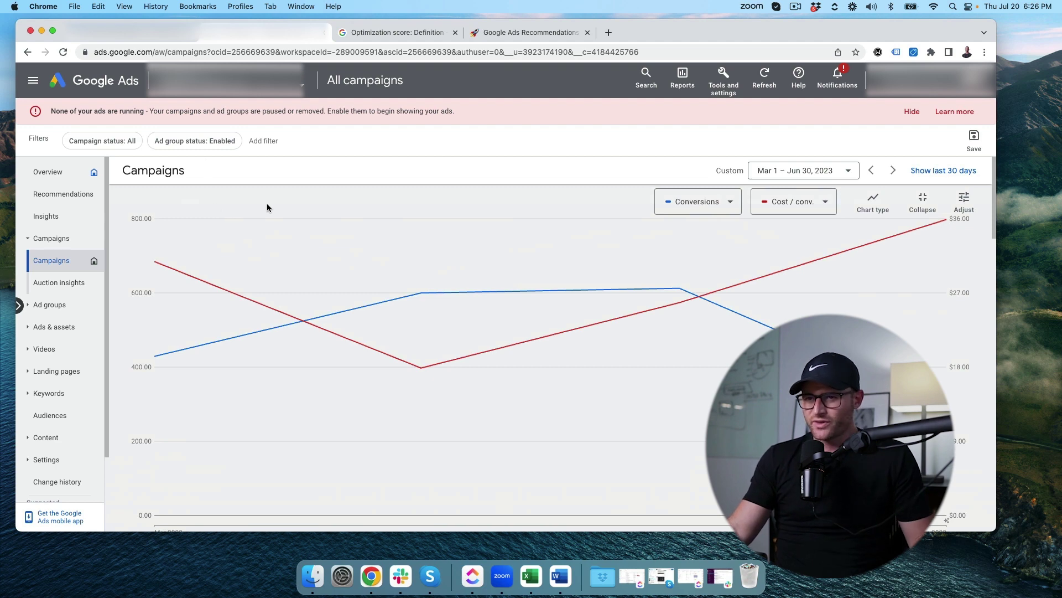
scroll(264, 208, down, 1)
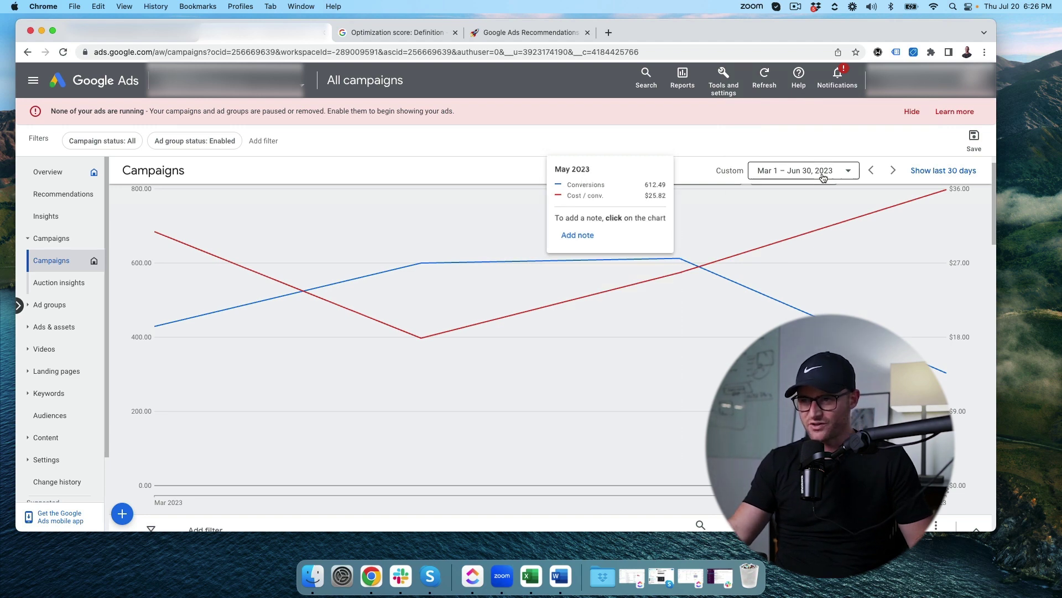
mouse_move(680, 228)
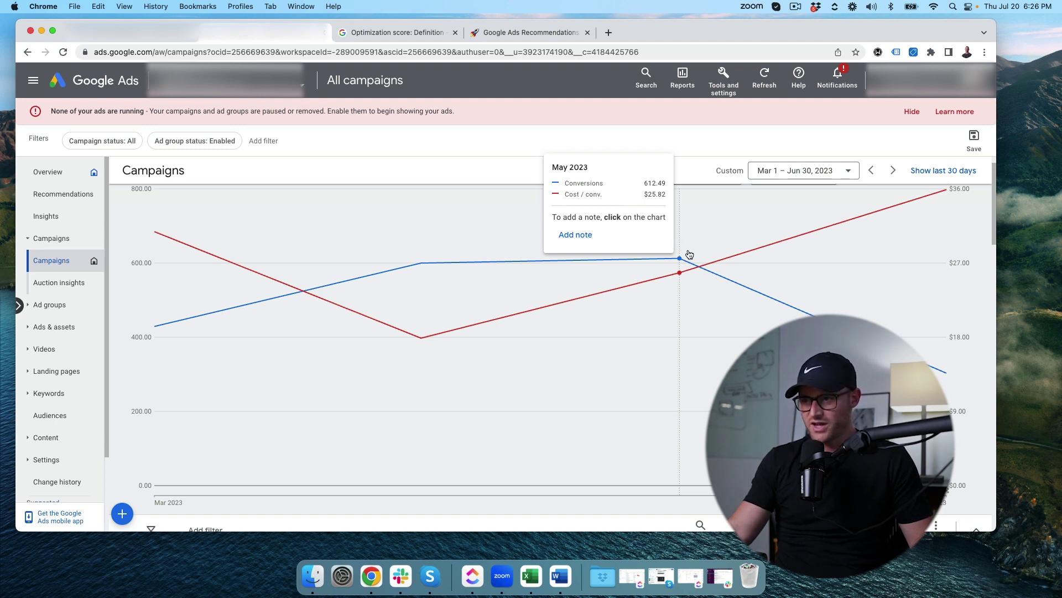
mouse_move(896, 388)
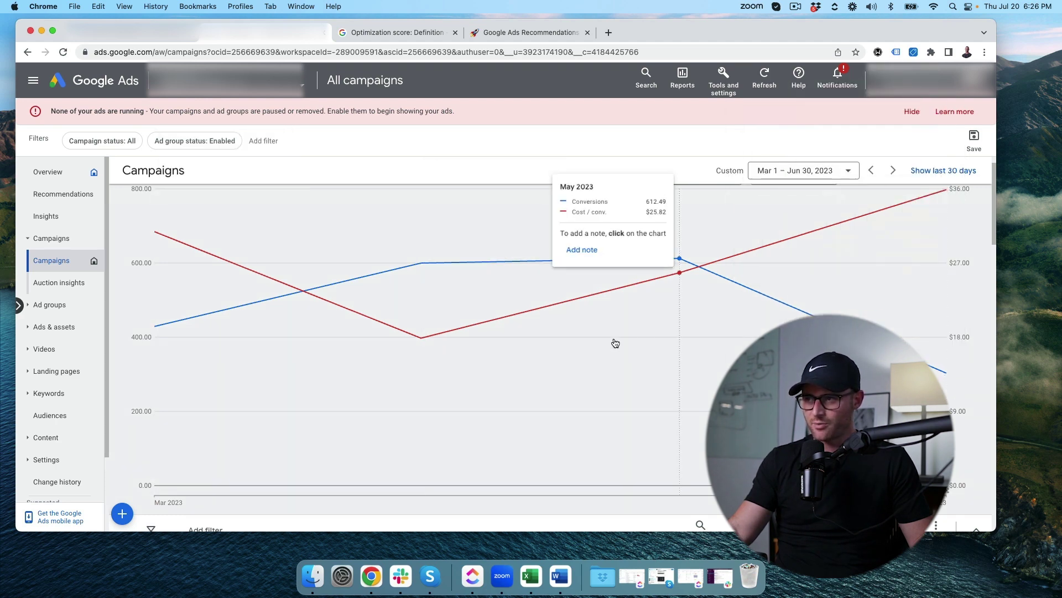
mouse_move(864, 193)
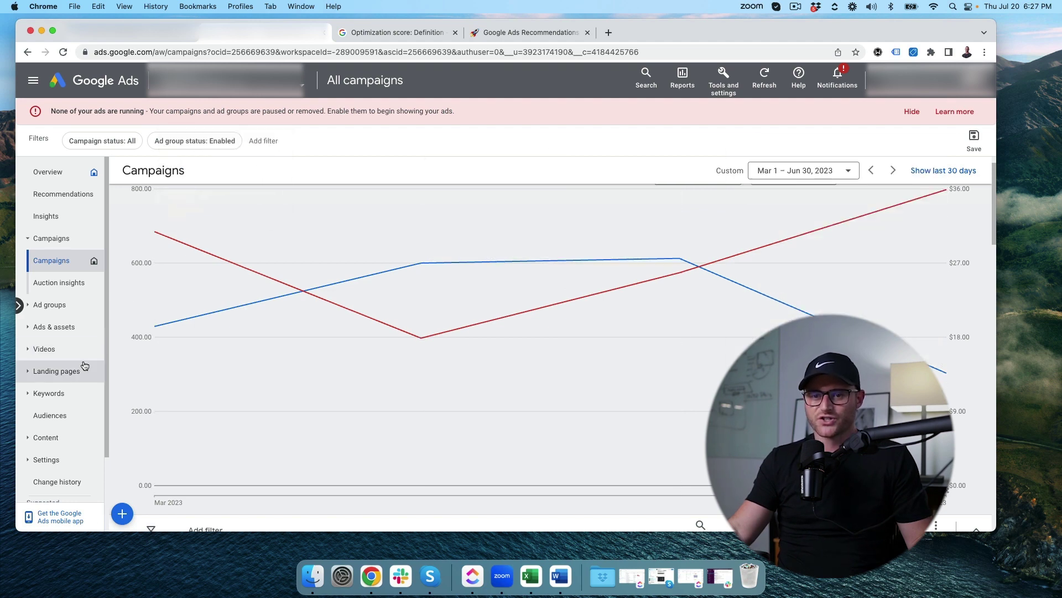
scroll(77, 354, down, 3)
- Open the change history and highlight the 'Applied recommendation: Broad match' entry
click(71, 390)
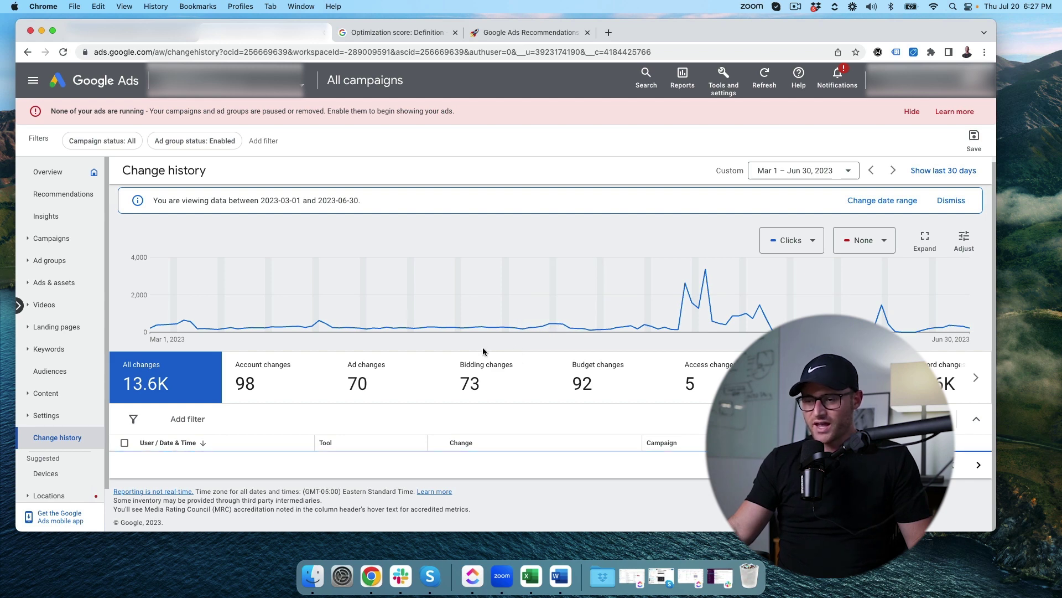
scroll(495, 368, down, 3)
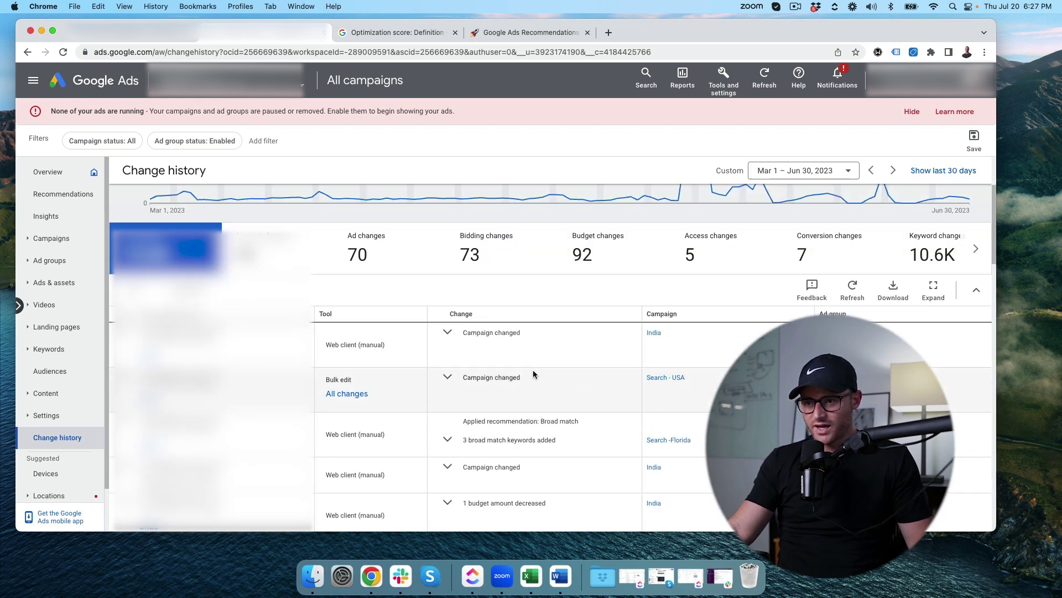
scroll(533, 370, down, 3)
drag(463, 331, 574, 333)
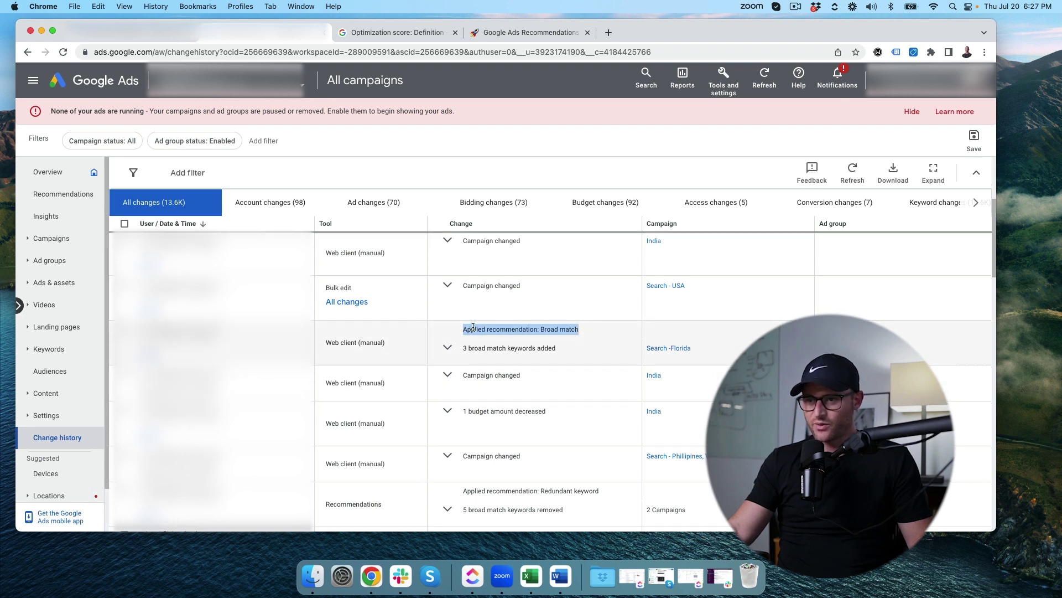
click(473, 327)
drag(580, 330, 475, 331)
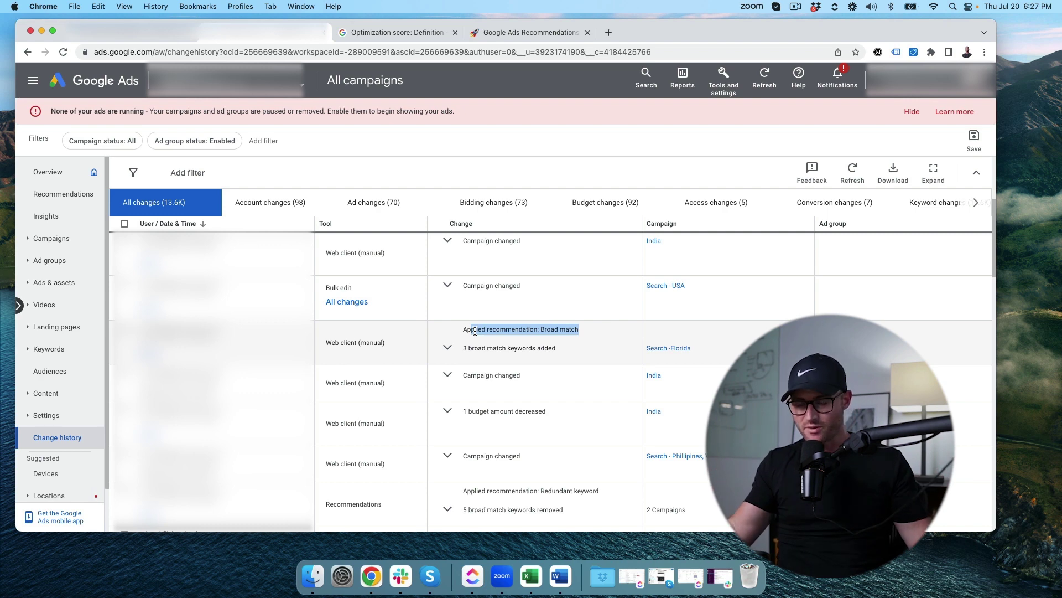
- Expand the Set CPA Target entry and select its 'Target CPA is $200.00' line
scroll(482, 332, down, 2)
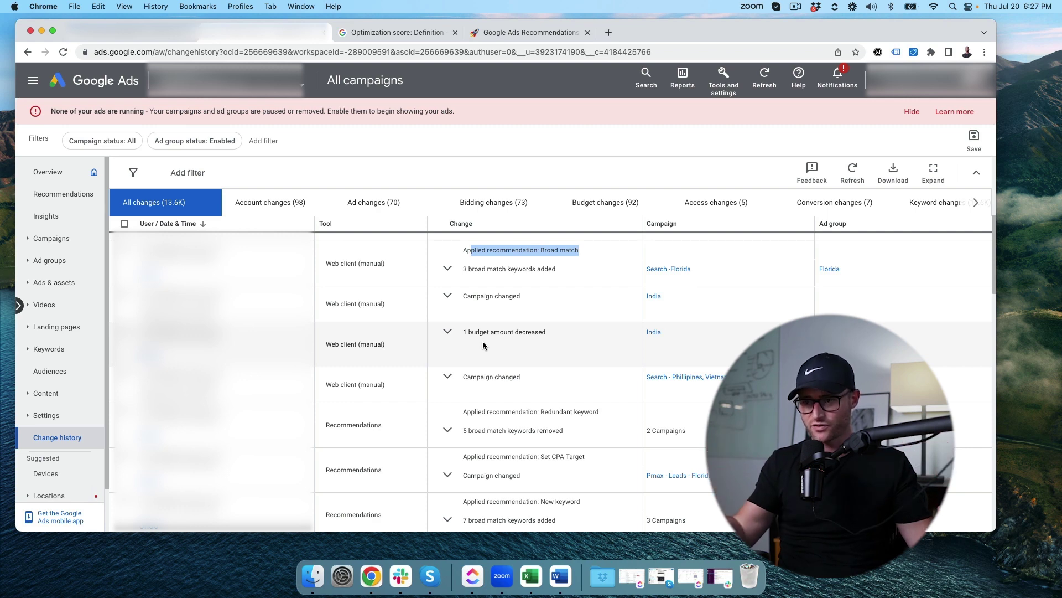
scroll(472, 368, down, 2)
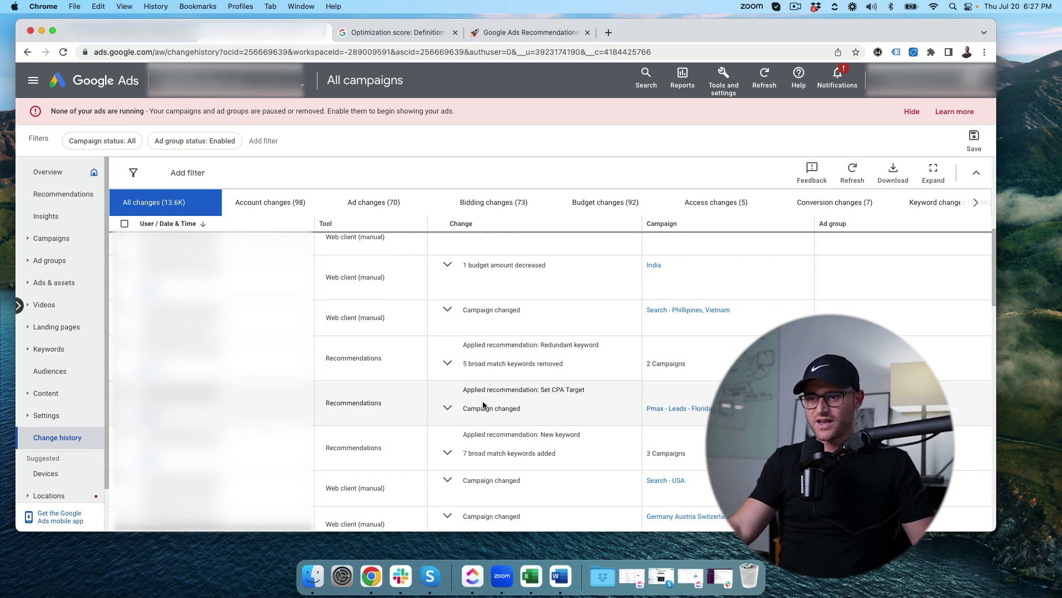
scroll(514, 393, down, 1)
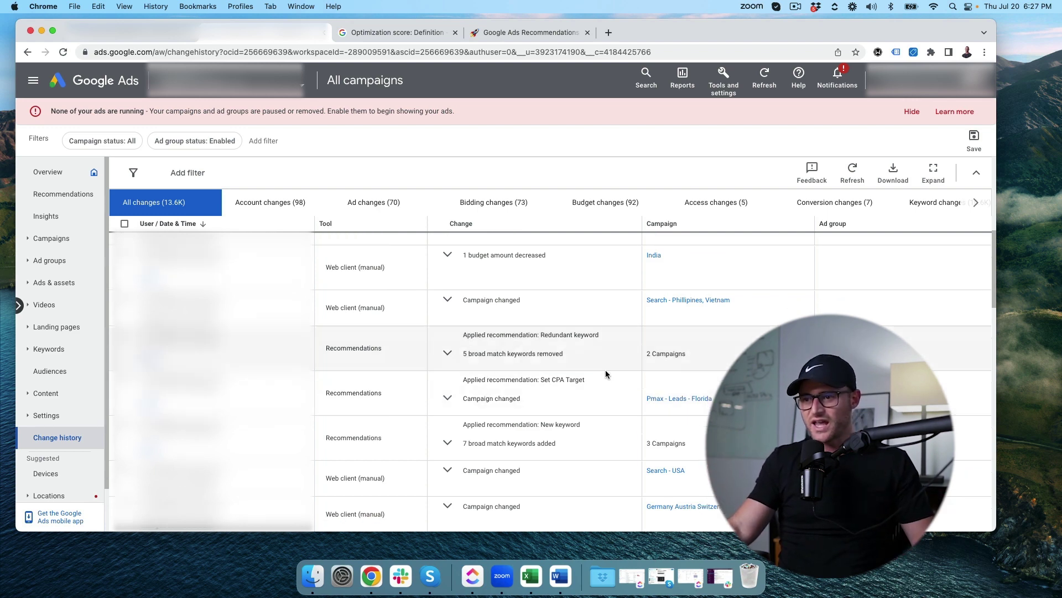
click(447, 399)
scroll(515, 365, down, 3)
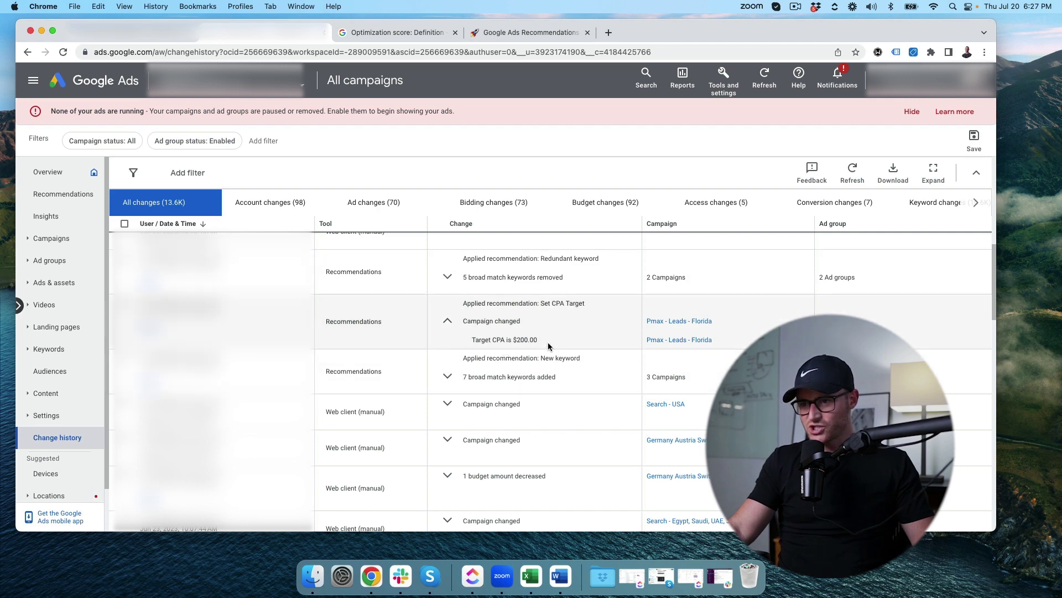
drag(488, 339, 473, 340)
triple_click(477, 338)
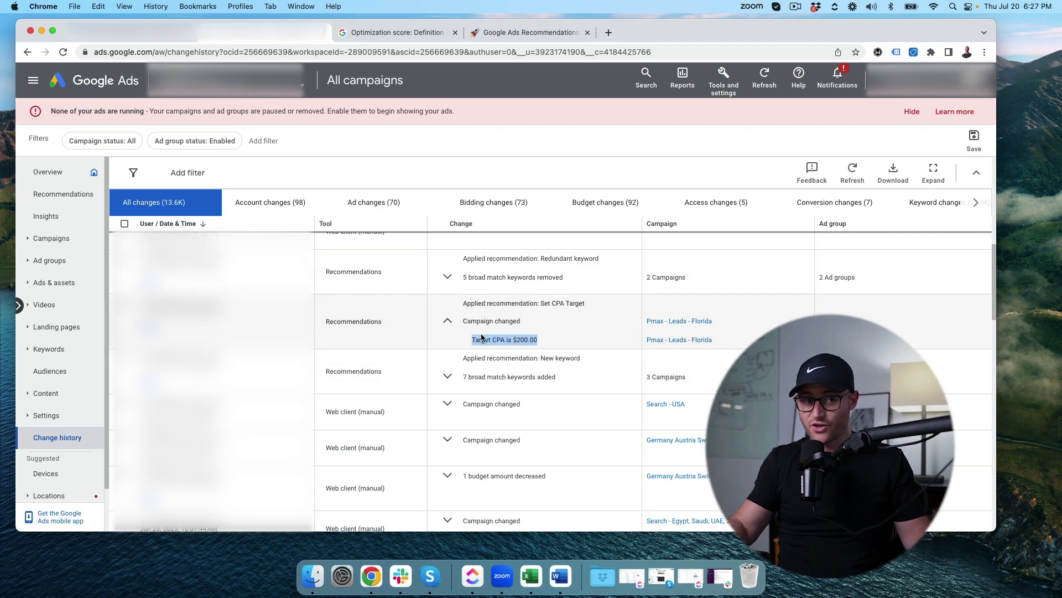